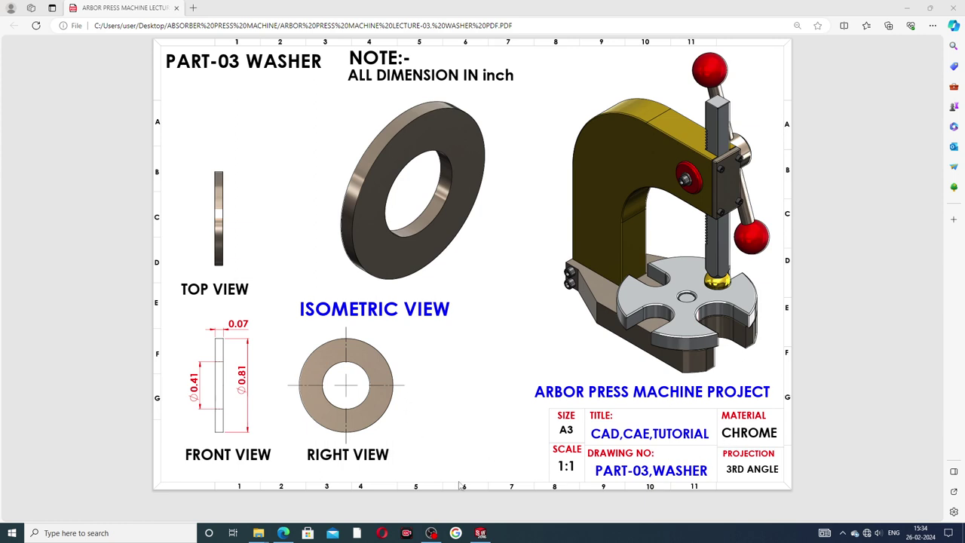
# Return to the finished washer model in SOLIDWORKS and orbit it to a new orientation.
pyautogui.click(480, 533)
pyautogui.moveTo(532, 310)
pyautogui.mouseDown(button='middle')
pyautogui.moveTo(494, 317)
pyautogui.moveTo(553, 291)
pyautogui.moveTo(428, 310)
pyautogui.moveTo(521, 368)
pyautogui.moveTo(445, 297)
pyautogui.moveTo(513, 373)
pyautogui.mouseUp(button='middle')
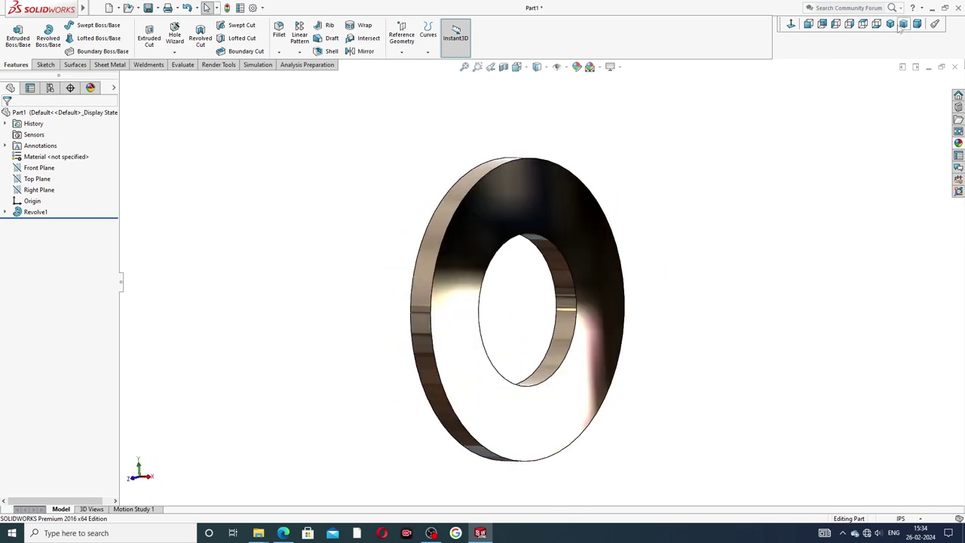
# Inspect the washer from Front, Dimetric, Trimetric and Isometric views, then orbit it to its face.
pyautogui.click(808, 23)
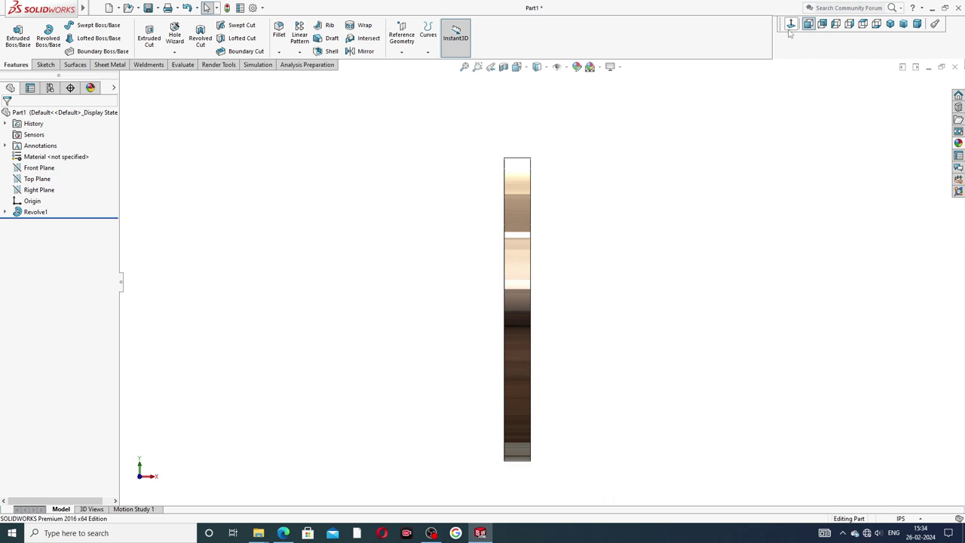
pyautogui.click(918, 24)
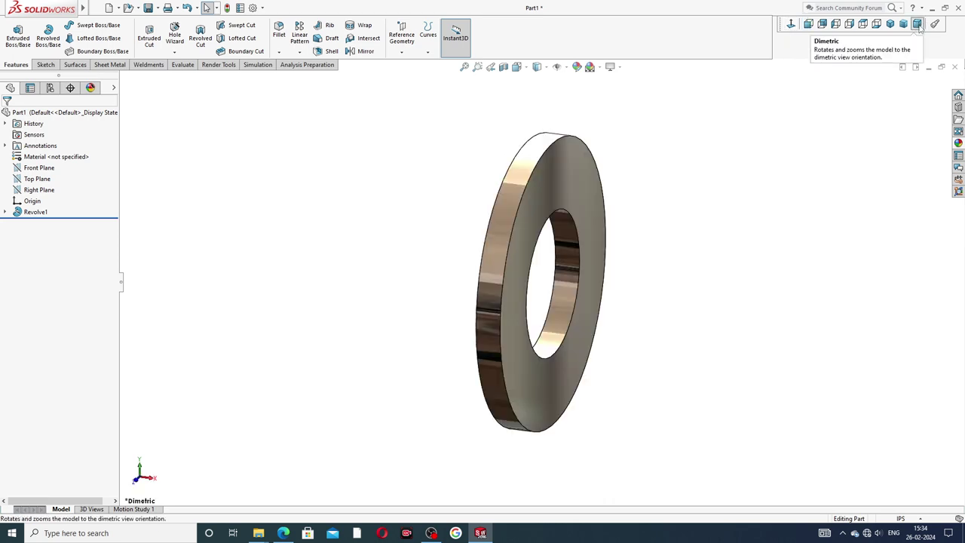
pyautogui.click(904, 24)
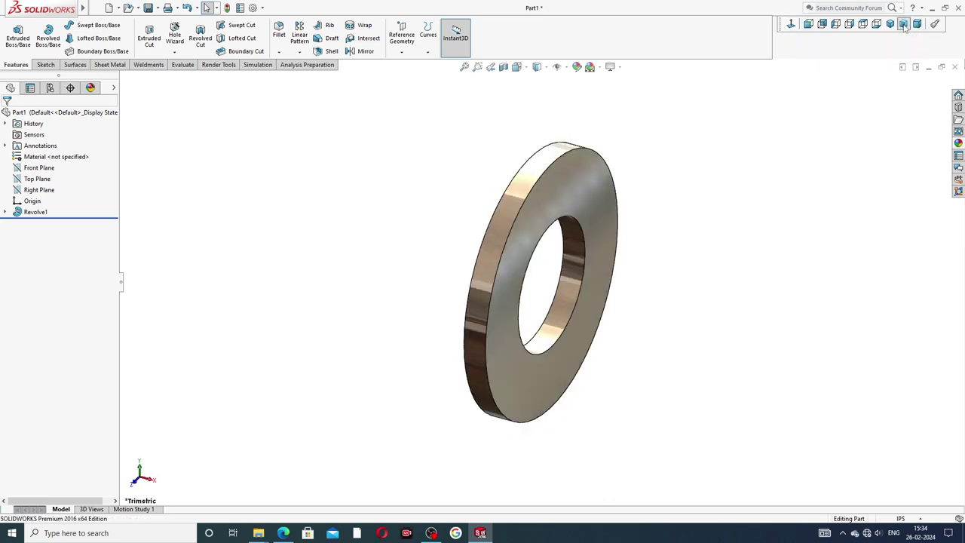
pyautogui.click(892, 25)
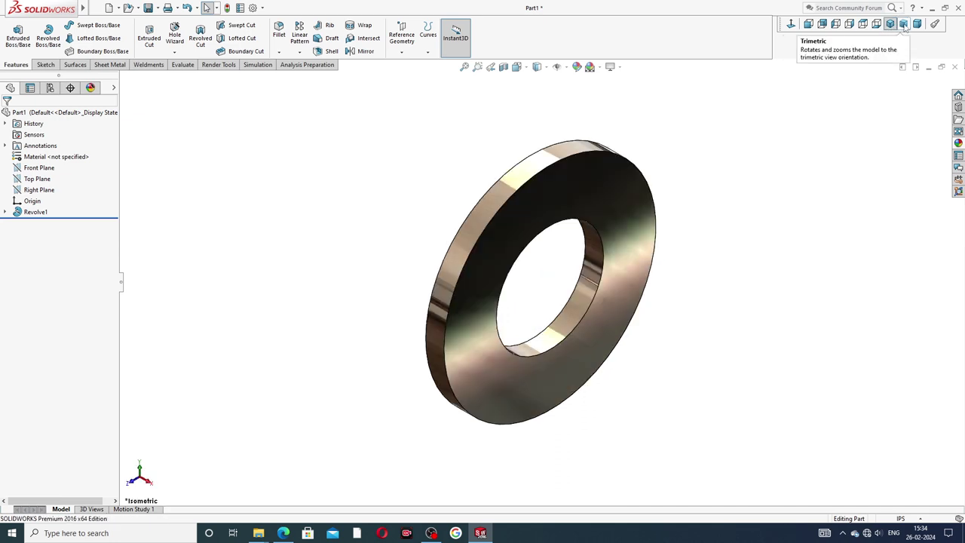
pyautogui.click(918, 24)
pyautogui.moveTo(814, 186)
pyautogui.mouseDown(button='middle')
pyautogui.moveTo(756, 195)
pyautogui.moveTo(597, 273)
pyautogui.moveTo(566, 250)
pyautogui.moveTo(579, 339)
pyautogui.mouseUp(button='middle')
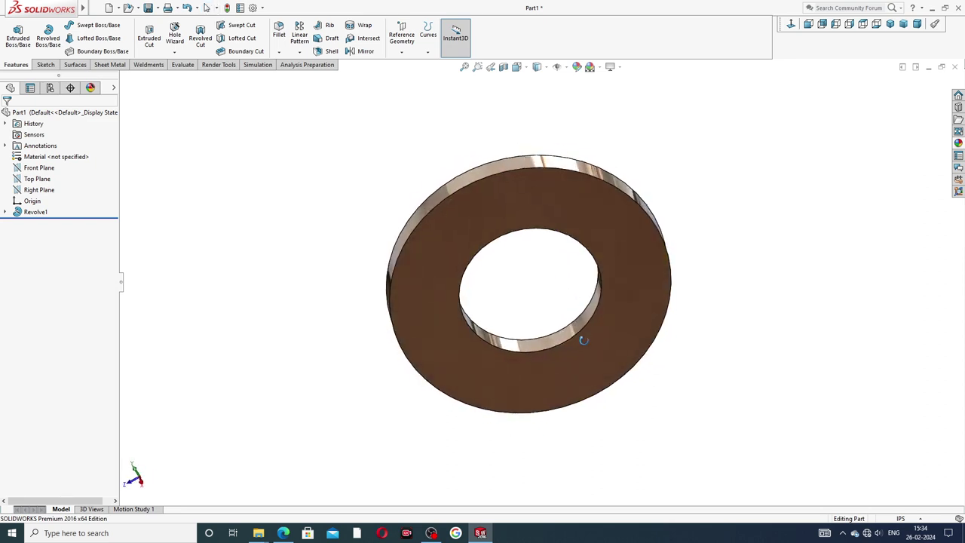
# Select and clear the inner hole face, zoom the view, and close Part1.
pyautogui.click(566, 331)
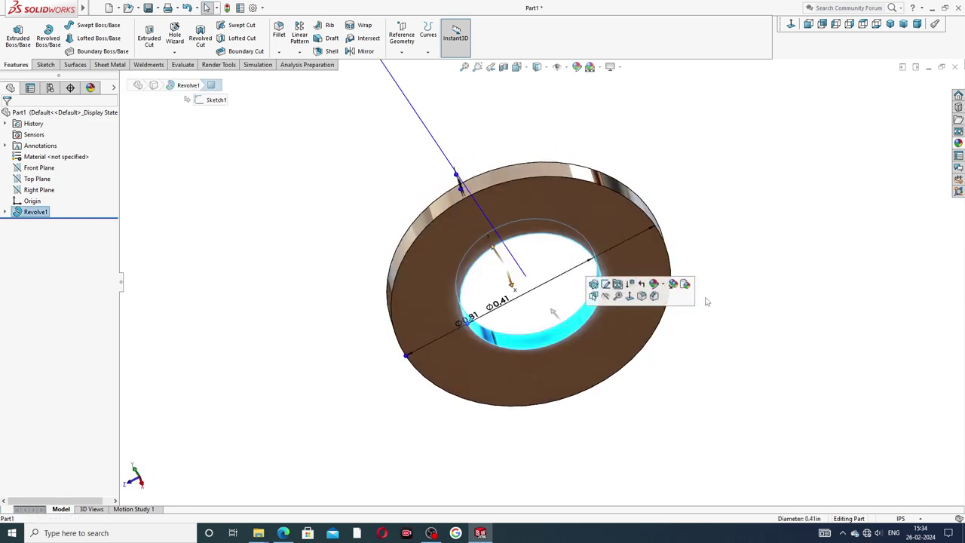
pyautogui.click(758, 259)
pyautogui.scroll(3, 758, 259)
pyautogui.scroll(-2, 561, 265)
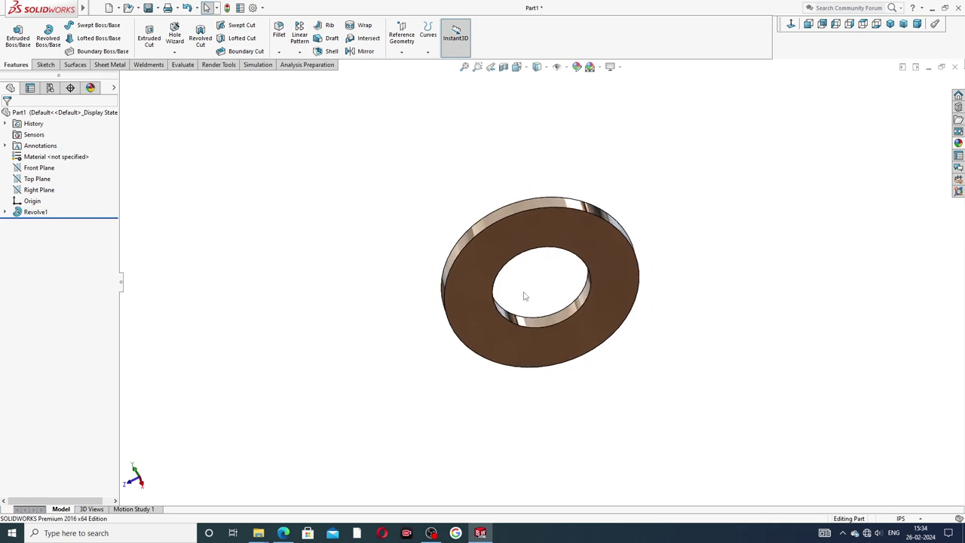
pyautogui.scroll(-2, 562, 264)
pyautogui.scroll(-3, 562, 264)
pyautogui.scroll(2, 715, 251)
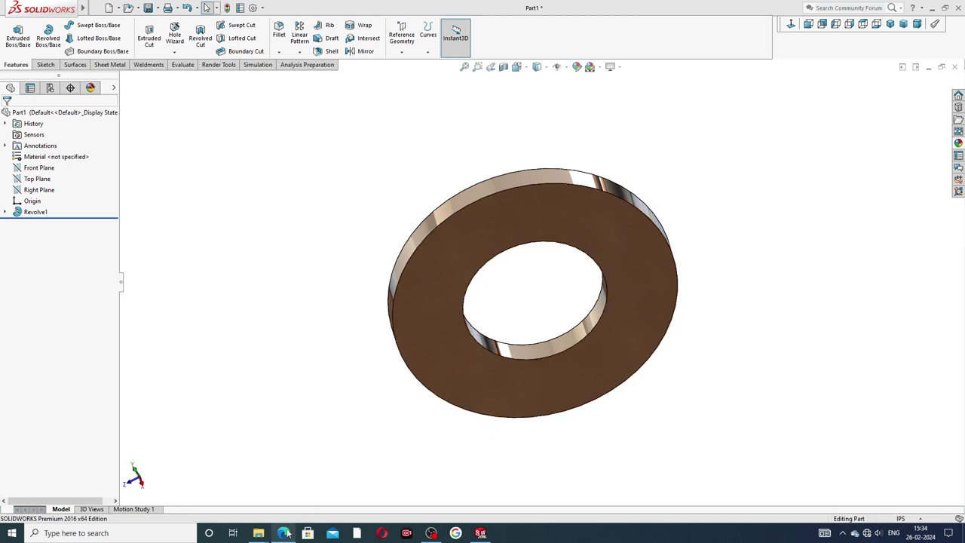
pyautogui.click(956, 67)
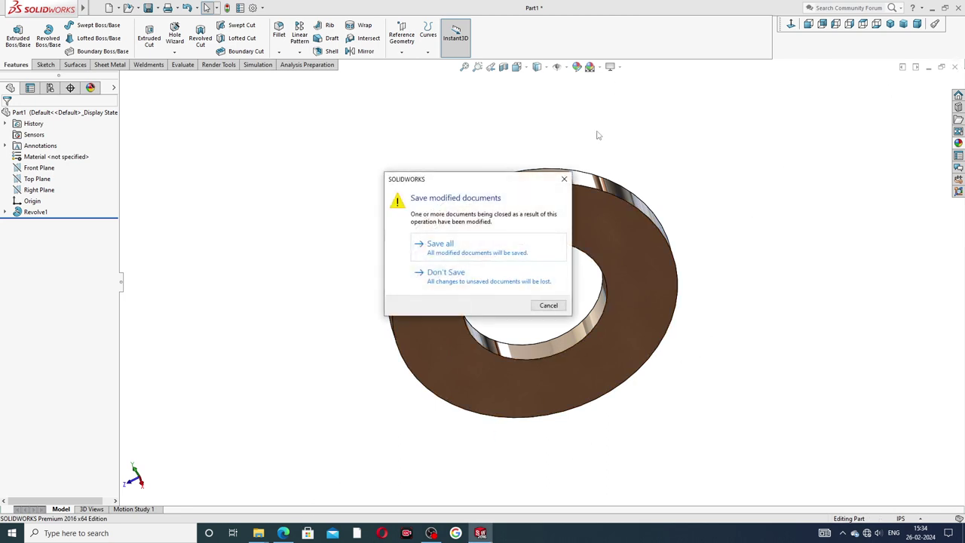
# Discard the washer without saving, start a new part, and apply the Plain White scene.
pyautogui.click(476, 273)
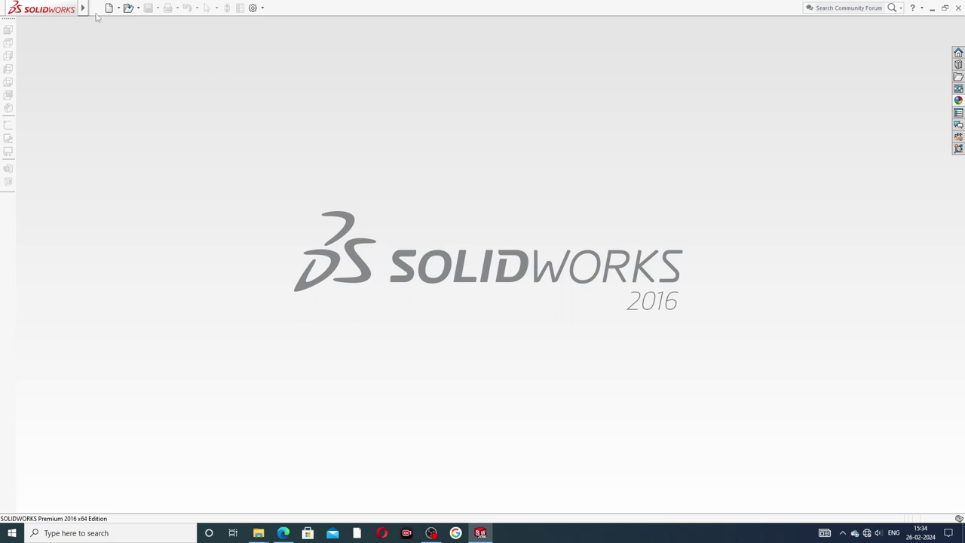
pyautogui.click(108, 8)
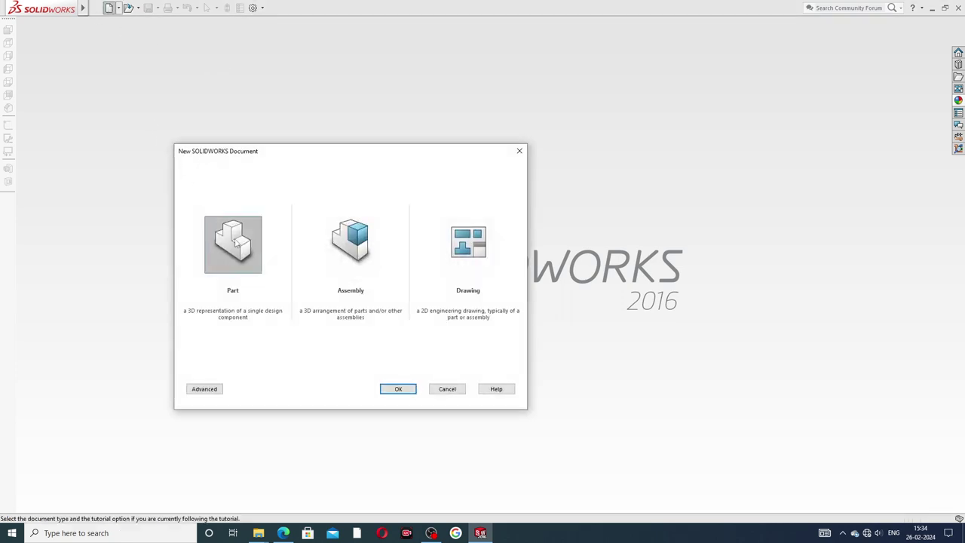
pyautogui.click(399, 388)
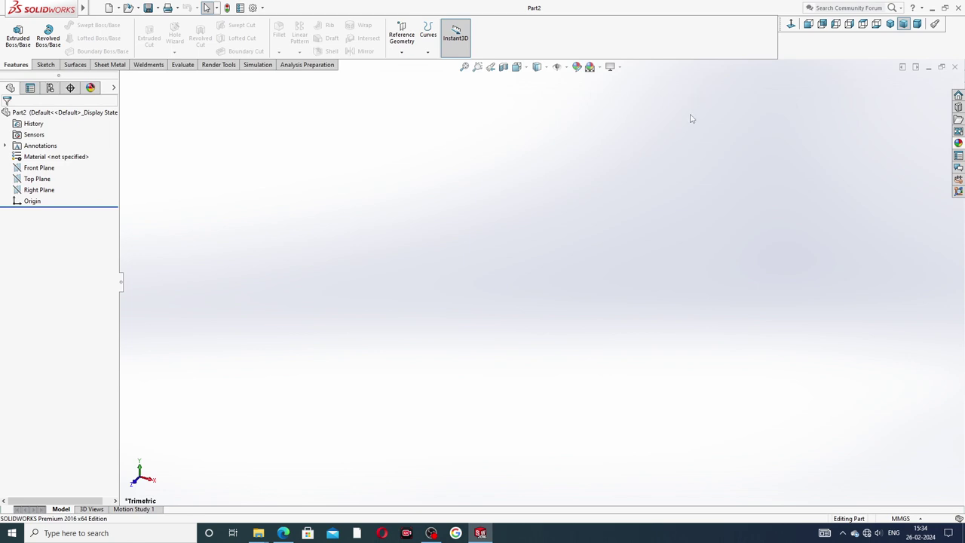
pyautogui.click(601, 68)
pyautogui.click(609, 30)
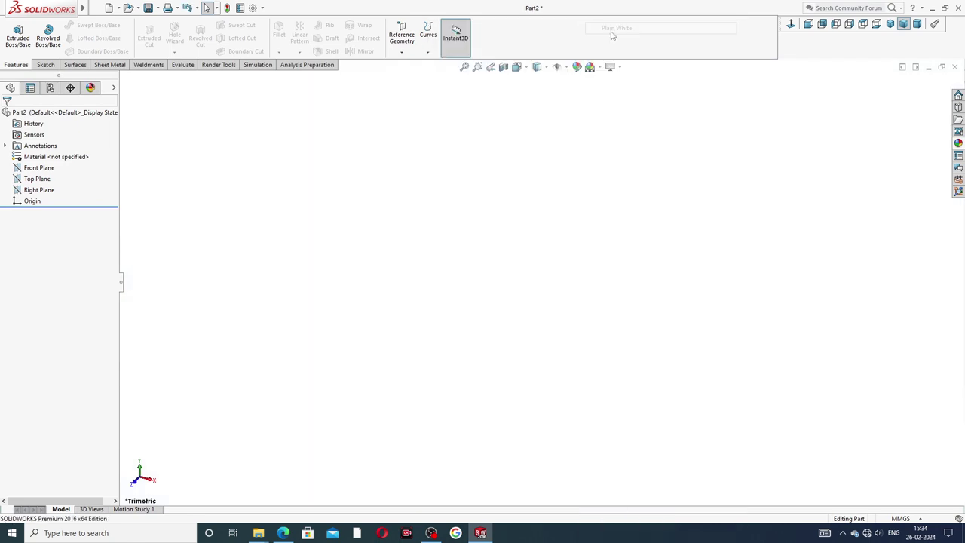
# Raise shaded and wireframe image quality to maximum and set the part units to IPS.
pyautogui.click(253, 8)
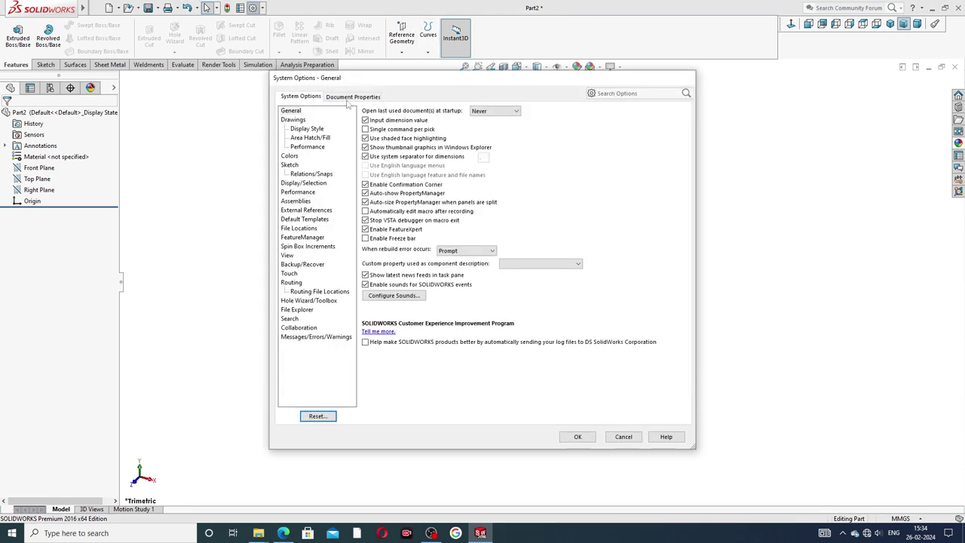
pyautogui.click(352, 96)
pyautogui.click(299, 209)
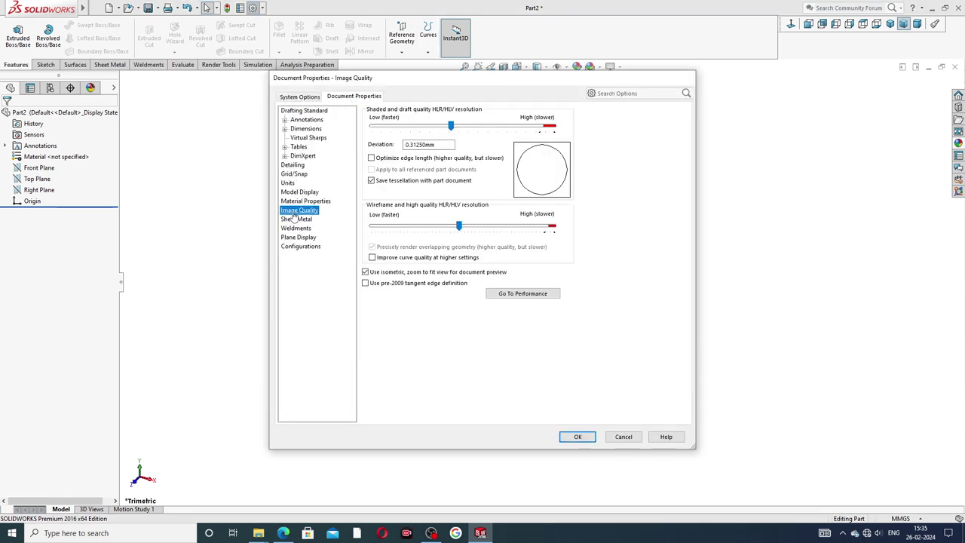
pyautogui.moveTo(450, 126); pyautogui.dragTo(554, 126)
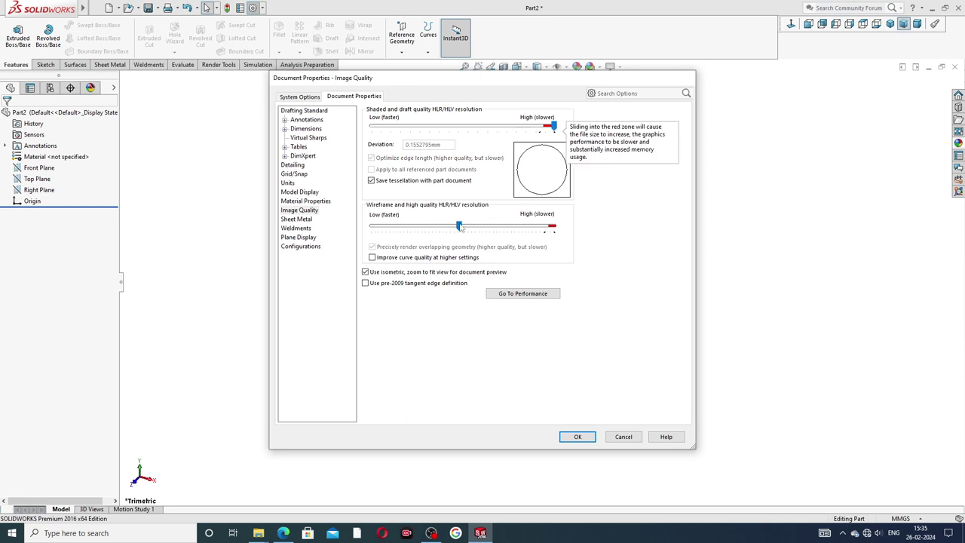
pyautogui.moveTo(459, 226); pyautogui.dragTo(553, 226)
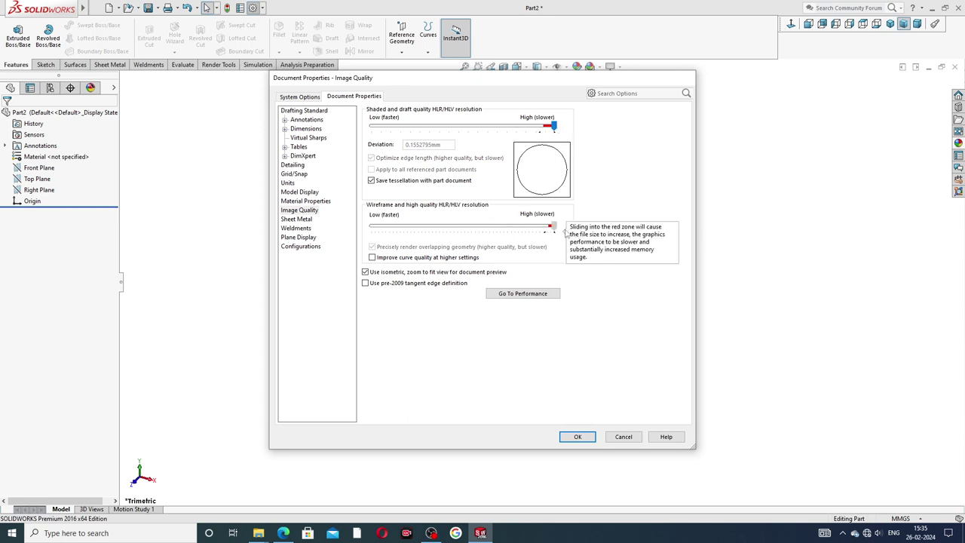
pyautogui.click(577, 437)
pyautogui.click(900, 518)
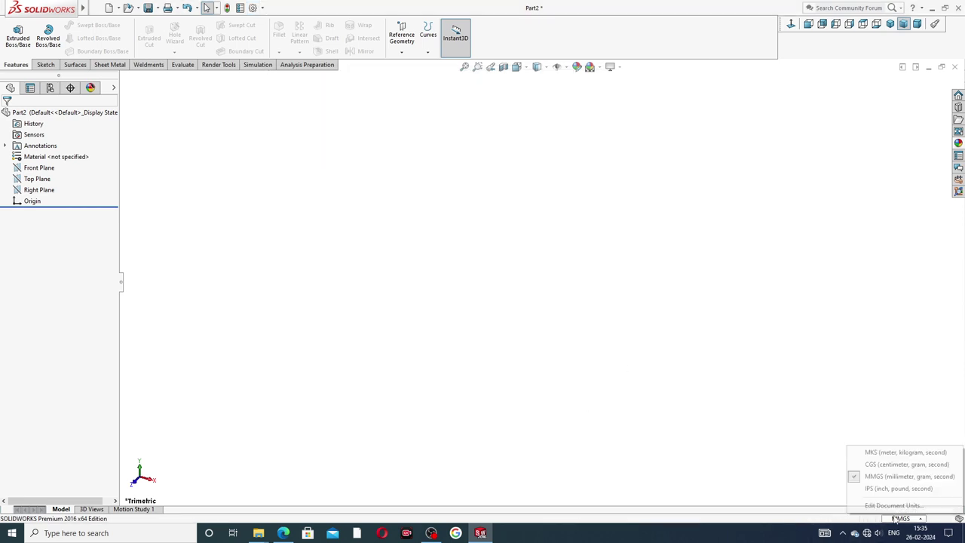
pyautogui.click(886, 488)
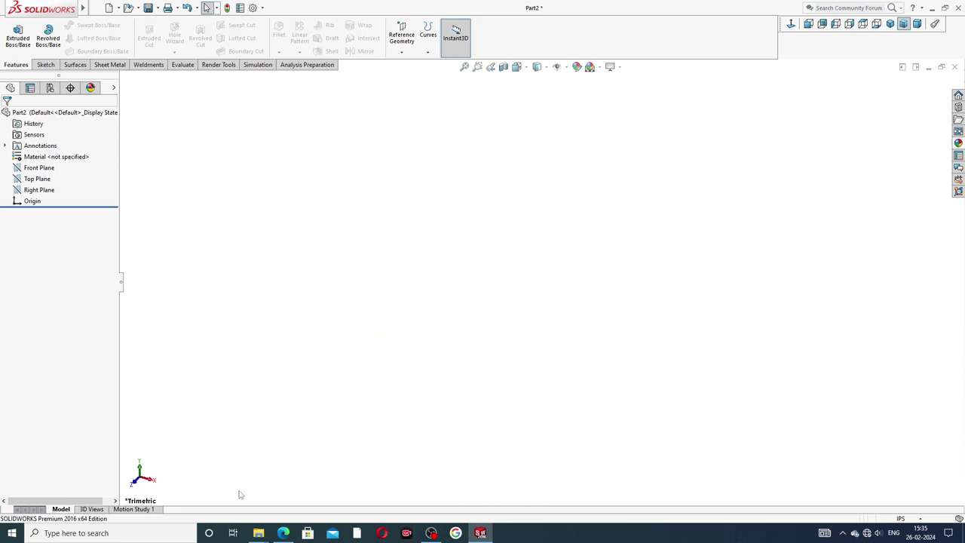
# Check the washer PDF's 0.81 and 0.41 diameters and 0.07 thickness, then return to Part2.
pyautogui.click(282, 531)
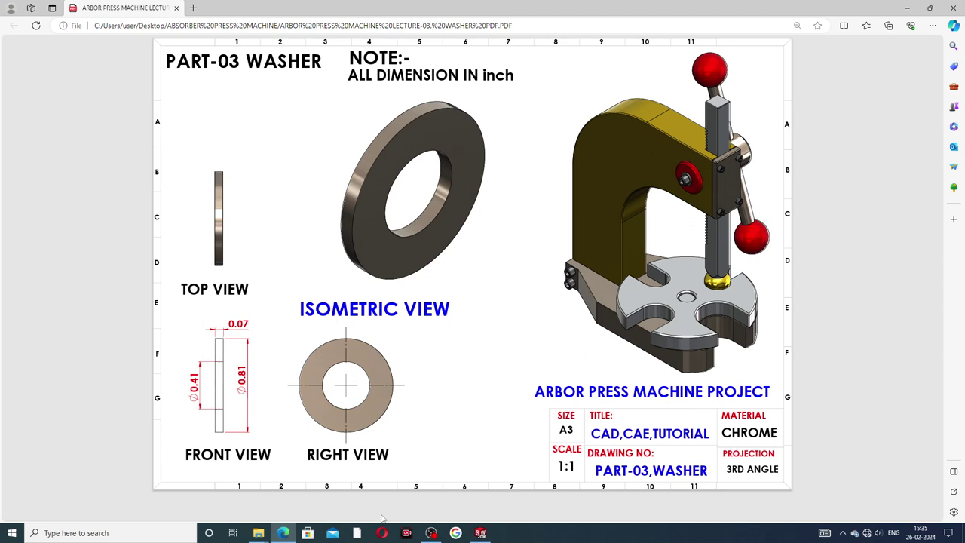
pyautogui.click(480, 532)
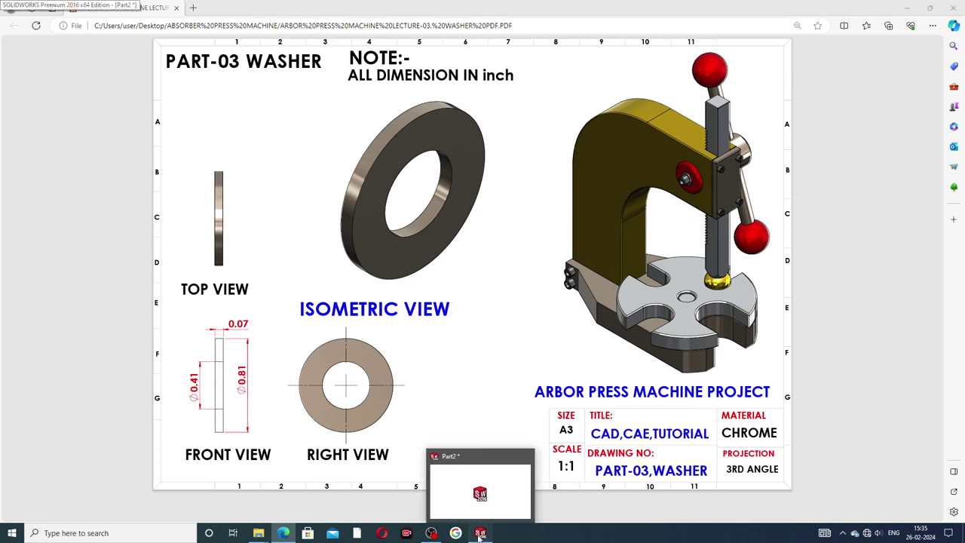
# Start a sketch on the Front Plane with a horizontal centerline running right from the origin.
pyautogui.click(39, 168)
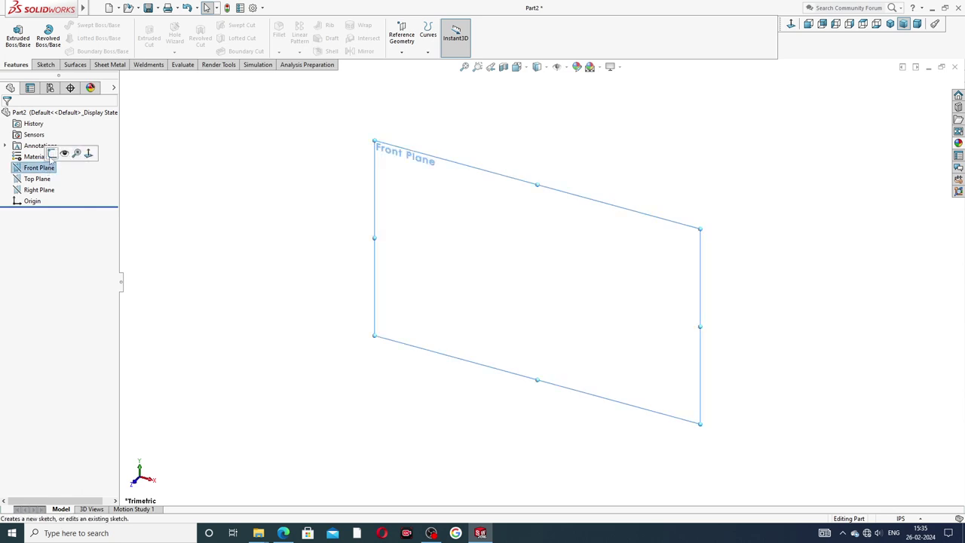
pyautogui.click(64, 155)
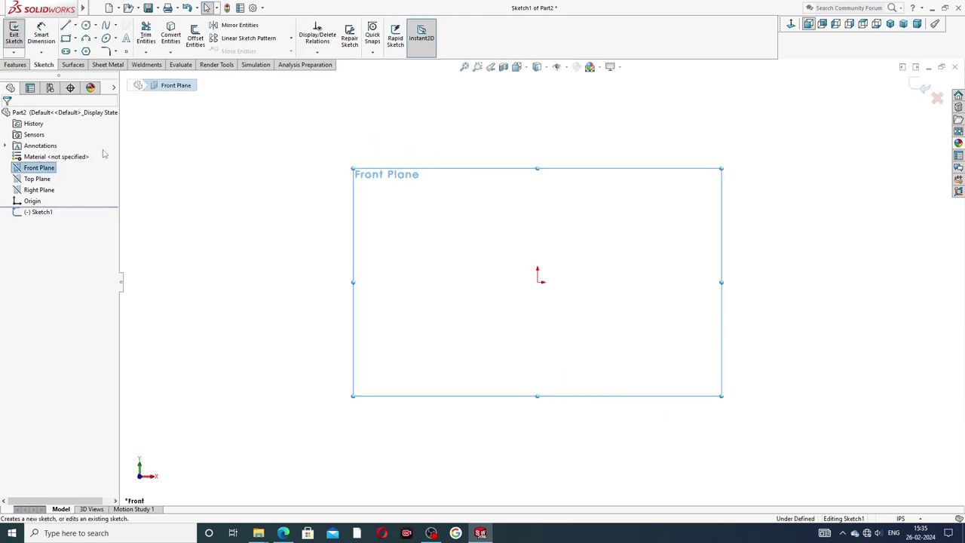
pyautogui.click(75, 25)
pyautogui.click(85, 48)
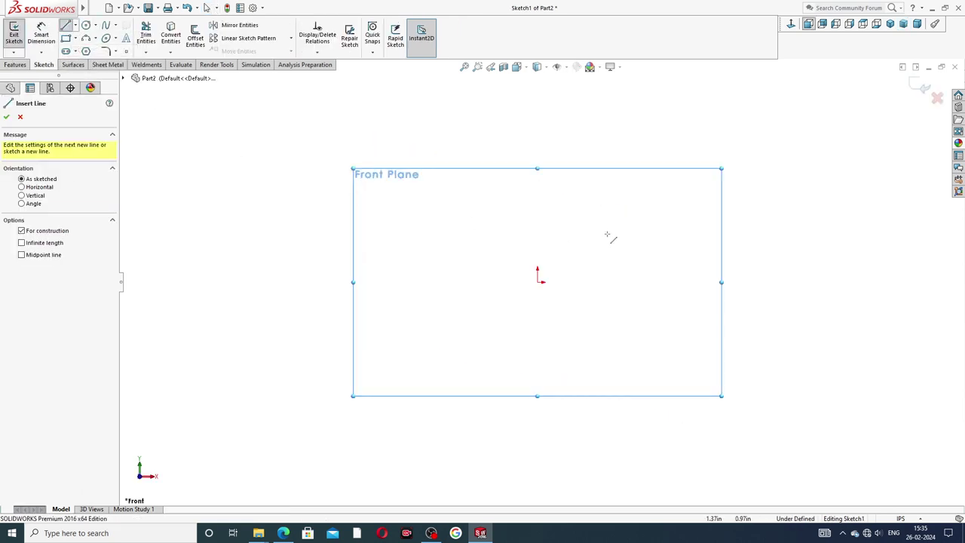
pyautogui.click(539, 282)
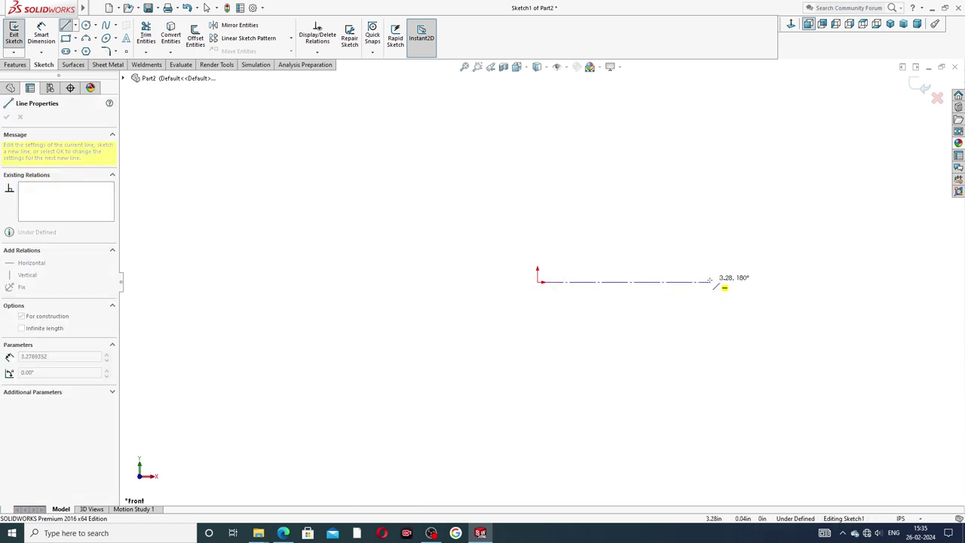
pyautogui.click(704, 282)
pyautogui.rightClick(720, 200)
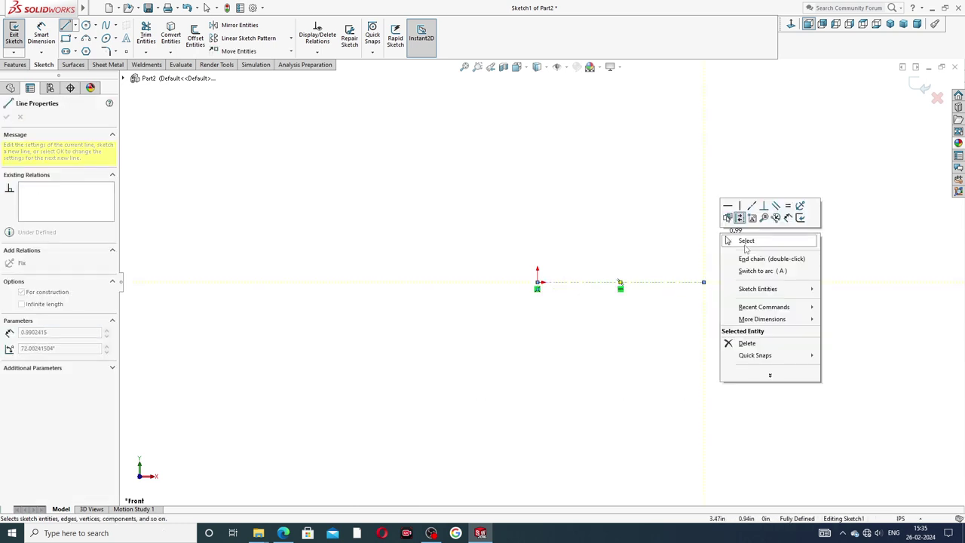
pyautogui.click(744, 247)
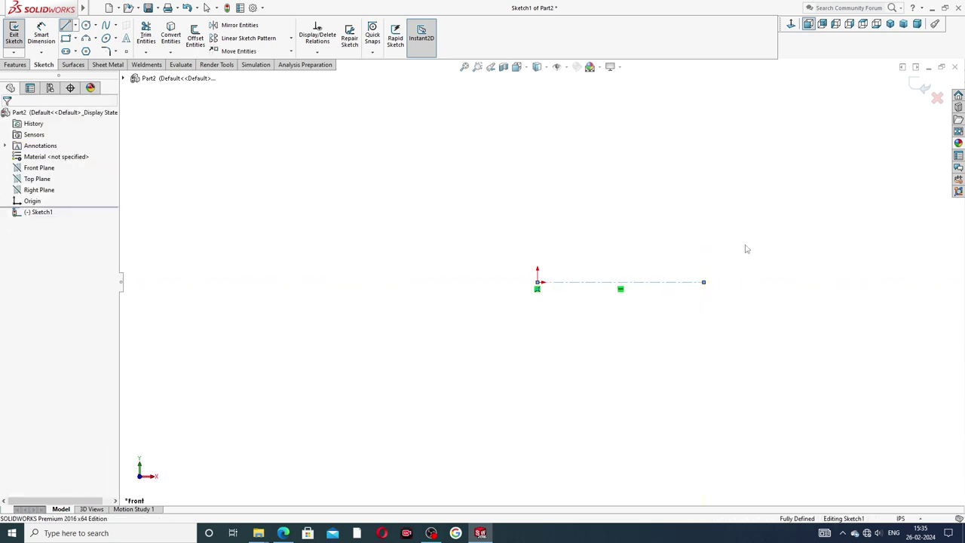
# Draw a tall, thin corner rectangle above the centerline and begin dimensioning its top edge.
pyautogui.click(76, 38)
pyautogui.click(93, 52)
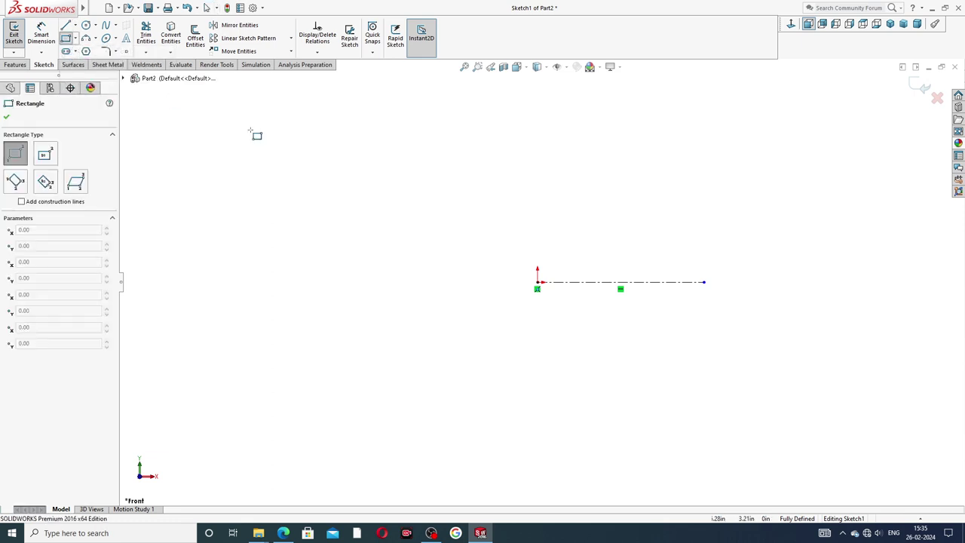
pyautogui.click(536, 160)
pyautogui.click(561, 248)
pyautogui.rightClick(626, 205)
pyautogui.click(646, 213)
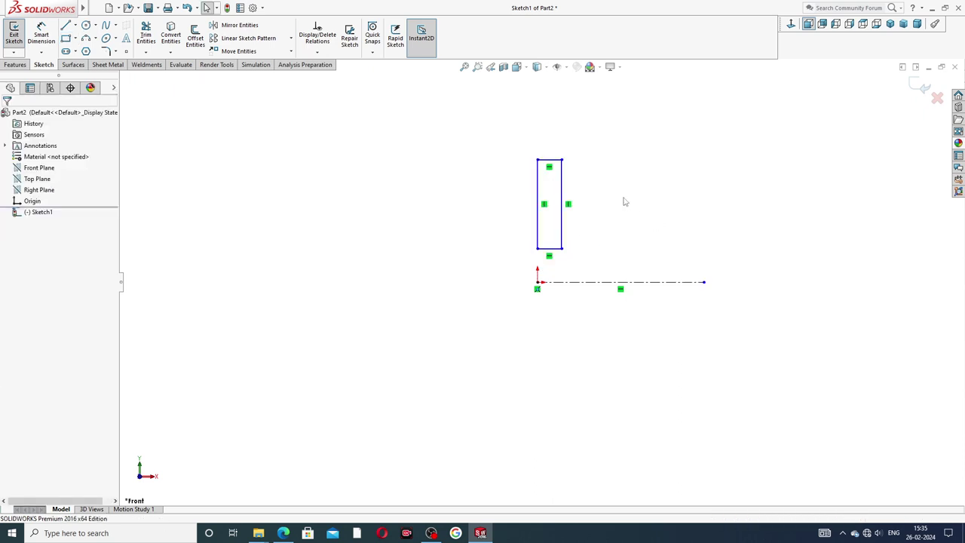
pyautogui.keyDown('ctrl'); pyautogui.moveTo(622, 201); pyautogui.dragTo(595, 243, button='middle'); pyautogui.keyUp('ctrl')
pyautogui.scroll(-1, 597, 244)
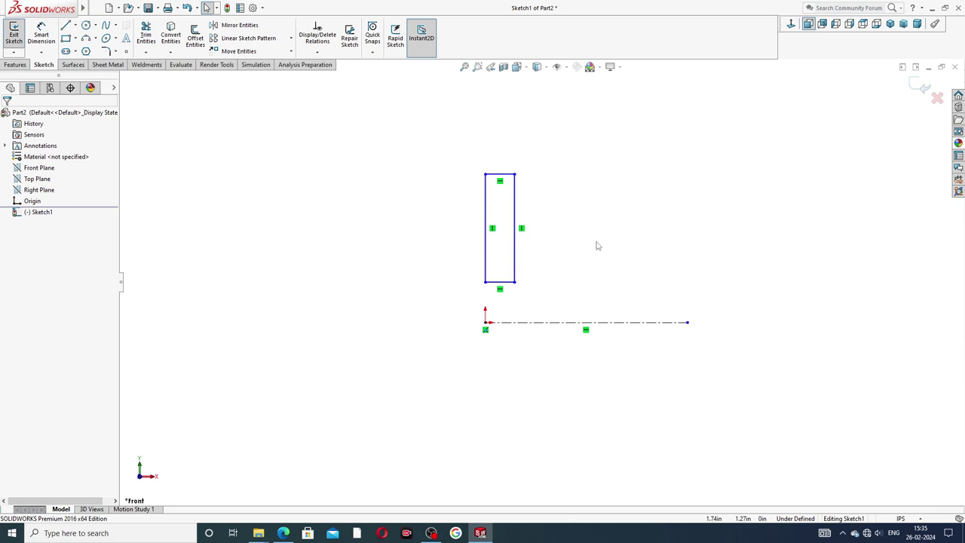
pyautogui.click(42, 37)
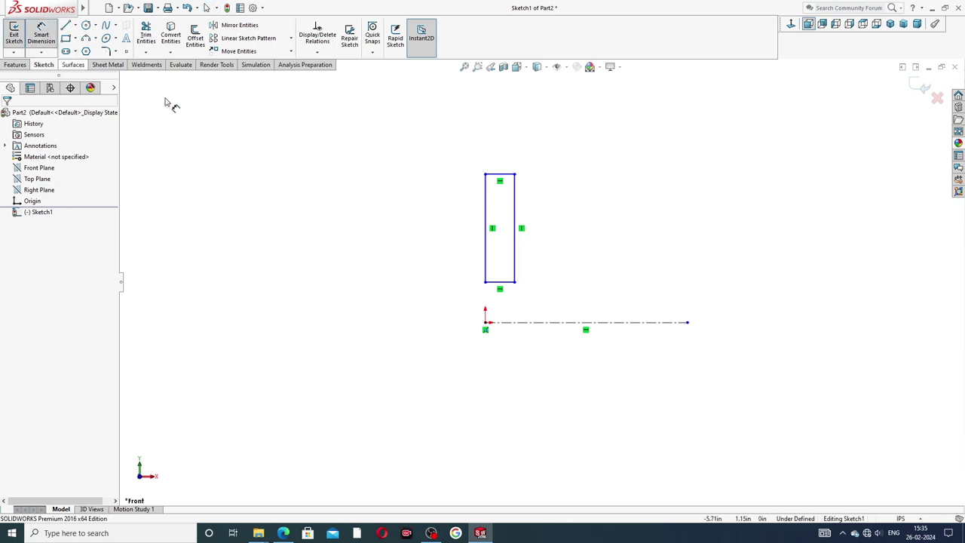
pyautogui.click(511, 178)
# Dimension the top and bottom edges about the centerline as 0.81 and 0.41 diameters.
pyautogui.click(561, 323)
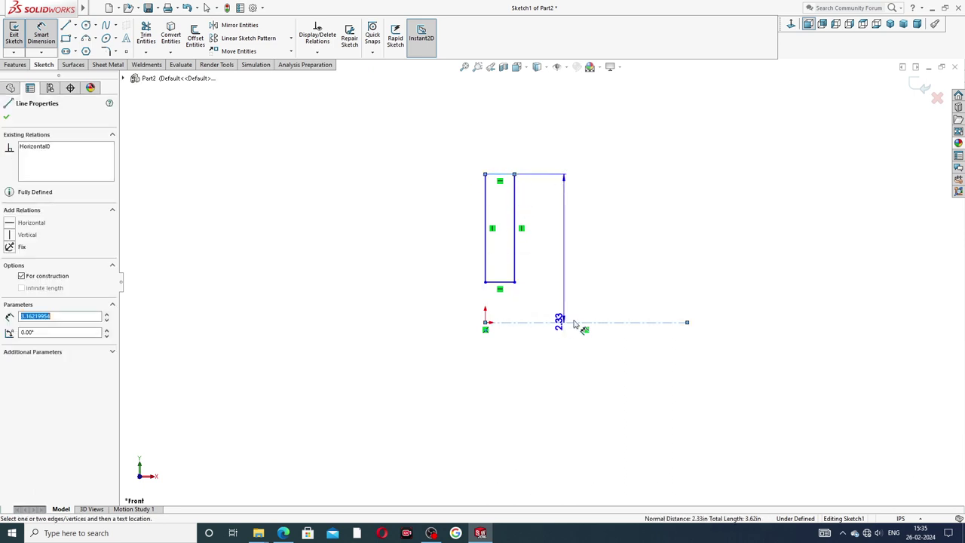
pyautogui.click(731, 332)
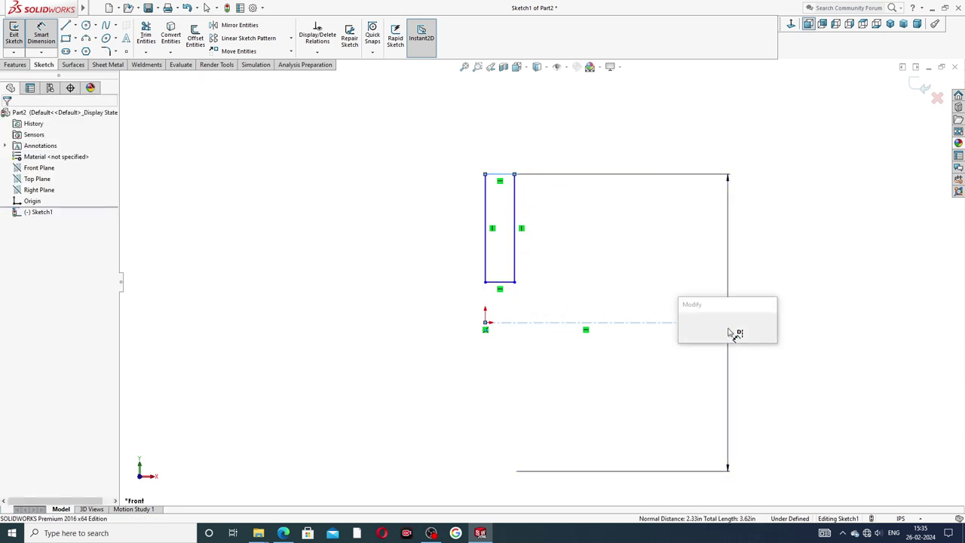
pyautogui.write('.')
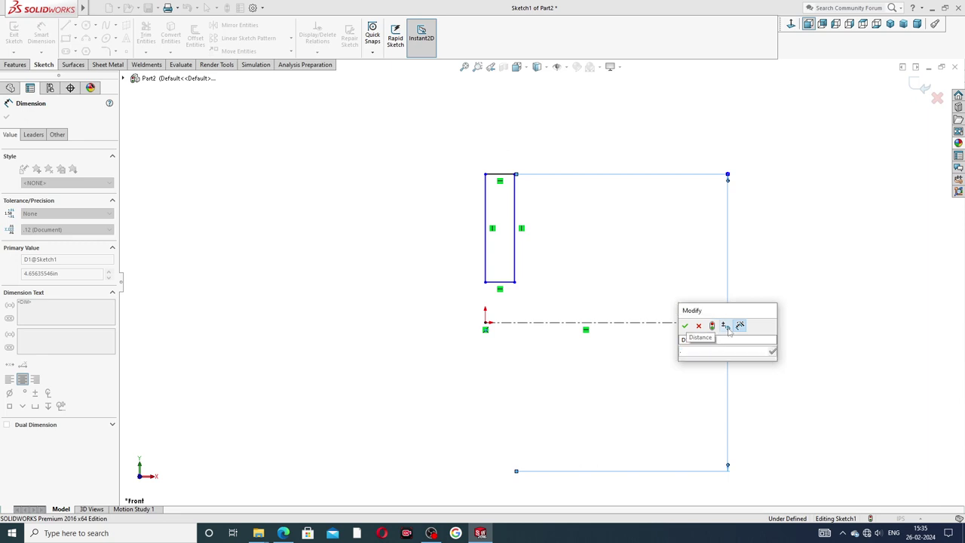
pyautogui.write('81')
pyautogui.press('Return')
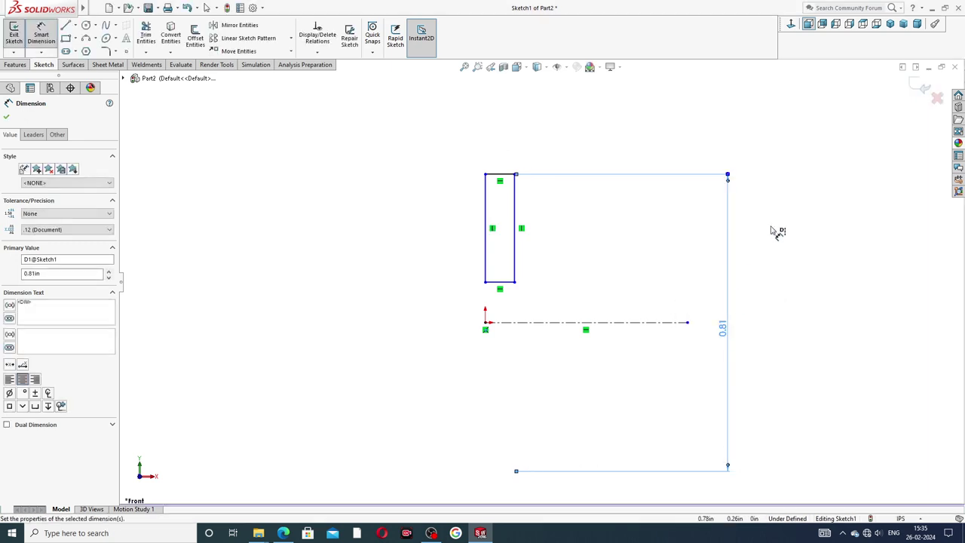
pyautogui.click(511, 282)
pyautogui.click(512, 322)
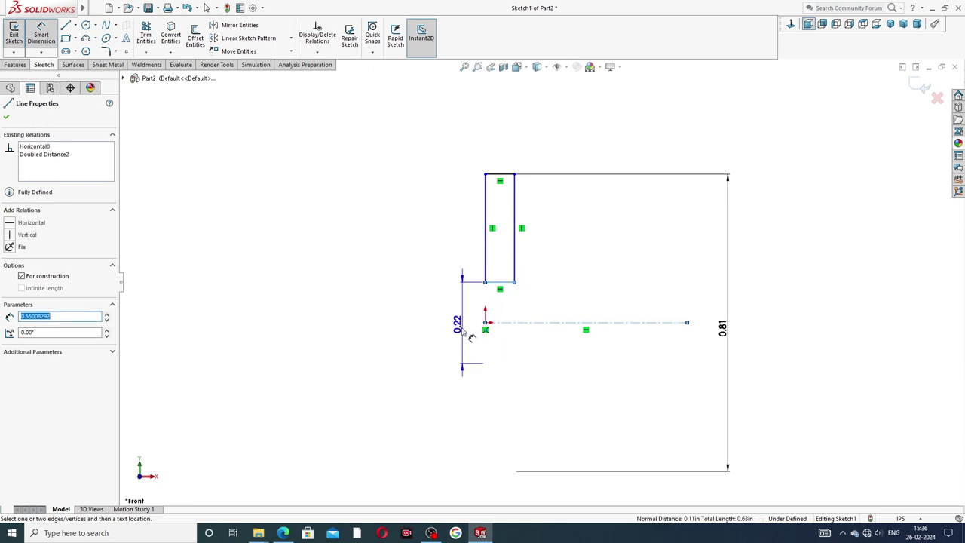
pyautogui.click(469, 338)
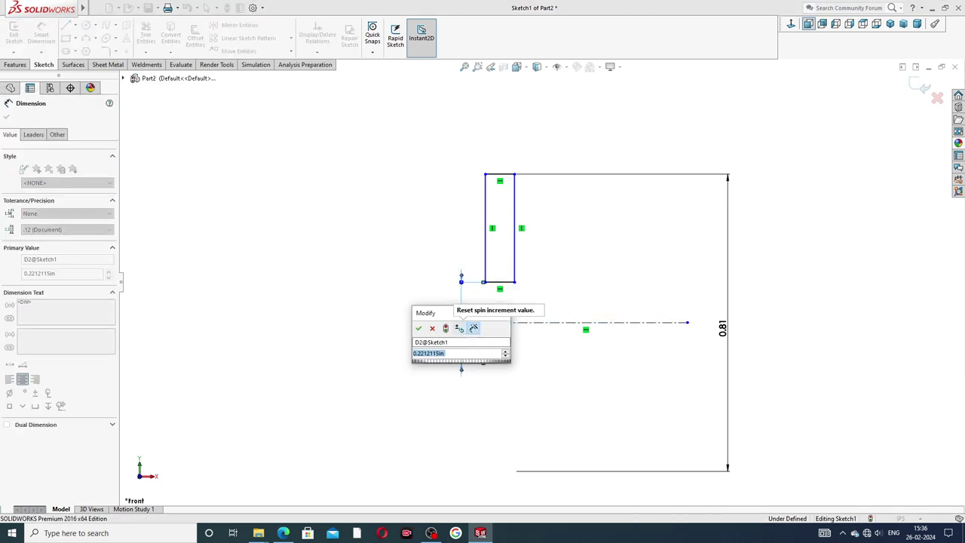
pyautogui.write('0.41')
pyautogui.press('Return')
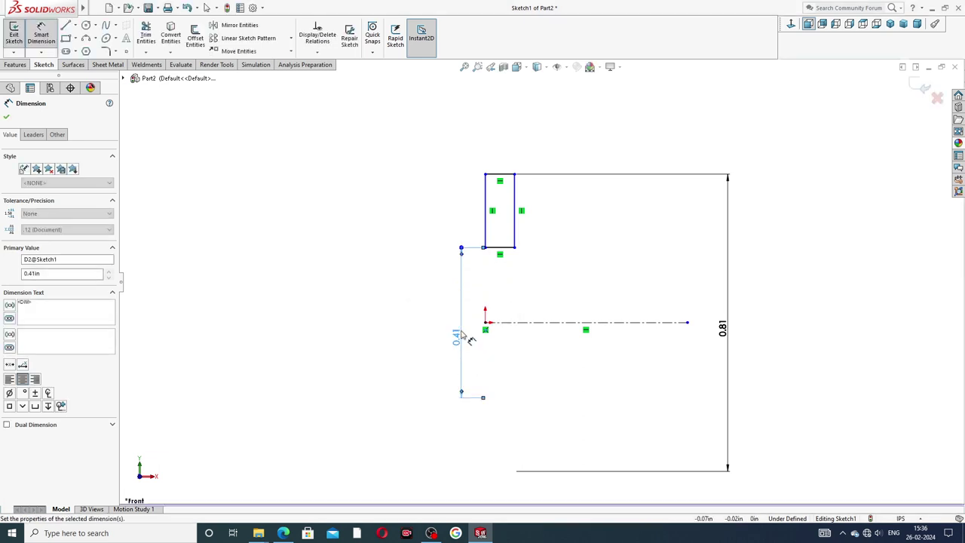
# Set the rectangle's width to 0.07.
pyautogui.click(500, 175)
pyautogui.click(501, 161)
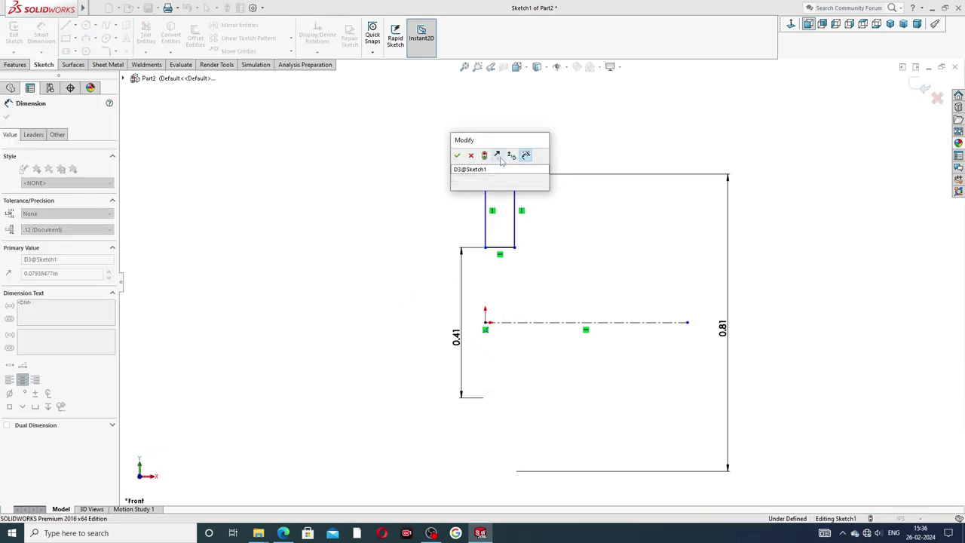
pyautogui.write('.07')
pyautogui.press('Return')
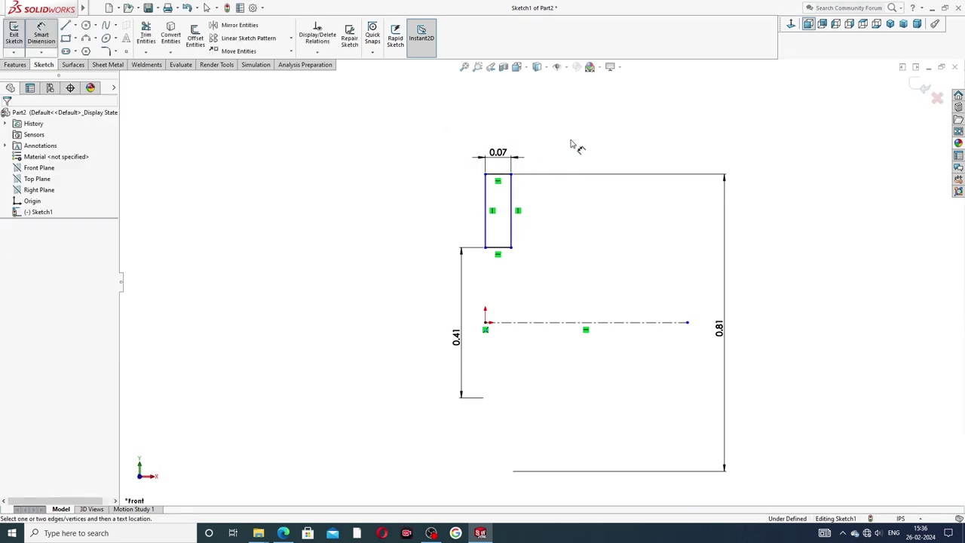
pyautogui.rightClick(578, 148)
# Align the rectangle's lower-left corner vertically with the origin, then recheck the washer PDF.
pyautogui.click(596, 154)
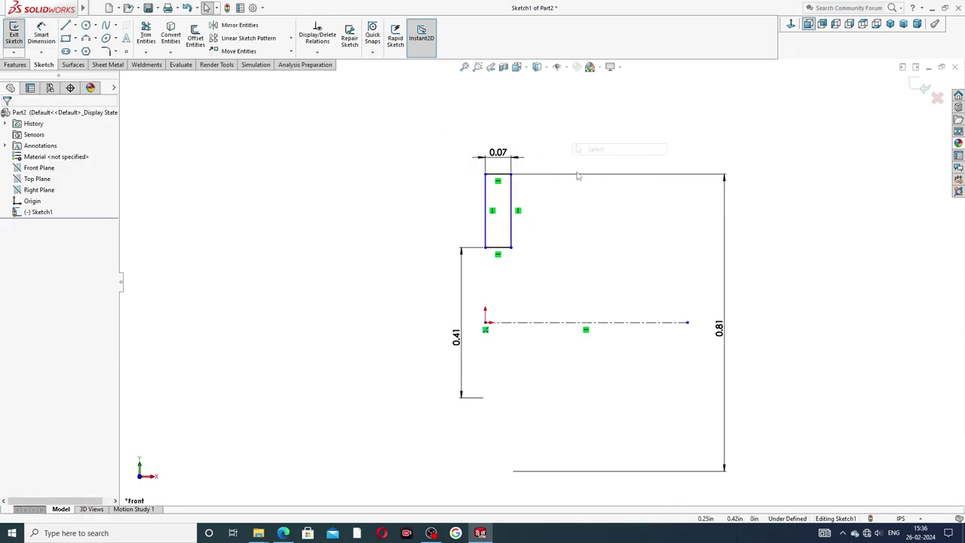
pyautogui.click(486, 248)
pyautogui.click(486, 322)
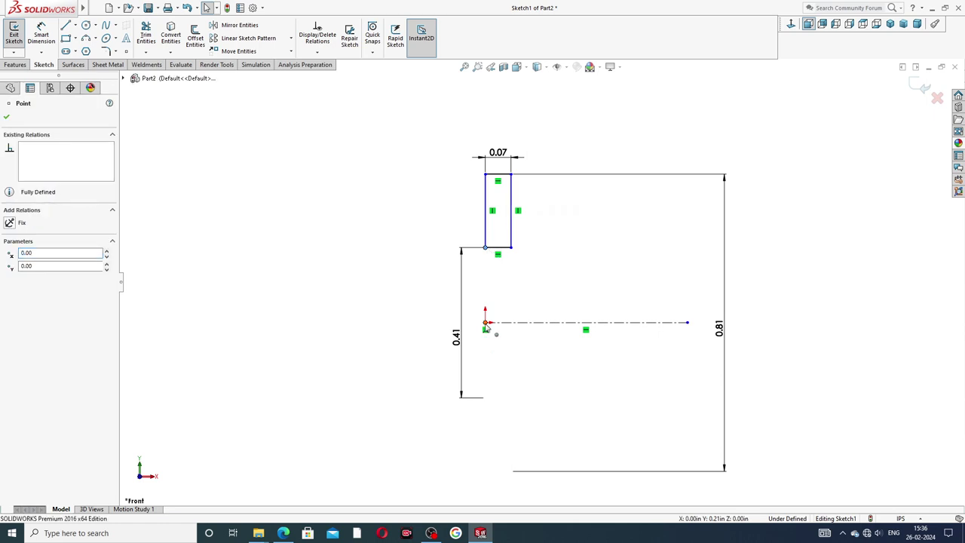
pyautogui.keyDown('ctrl'); pyautogui.click(486, 323); pyautogui.keyUp('ctrl')
pyautogui.click(523, 282)
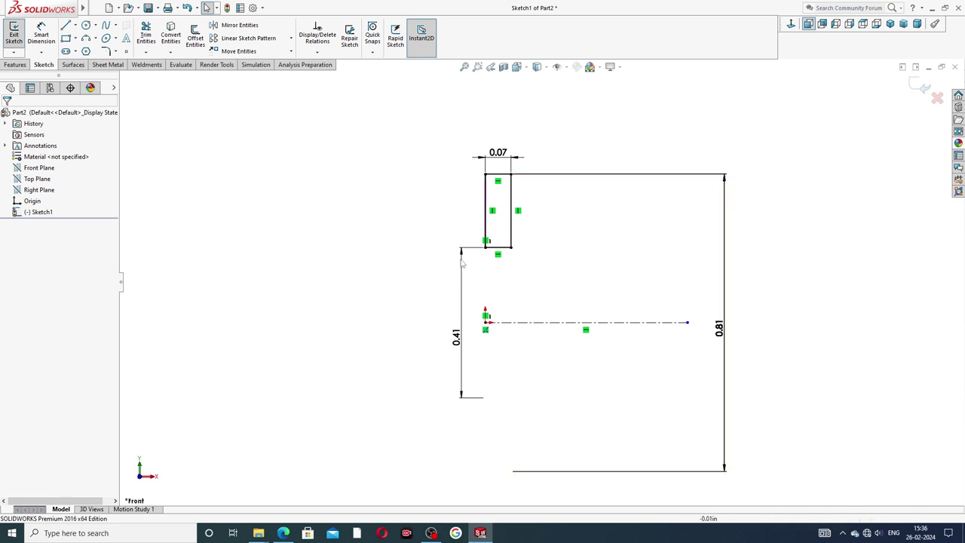
pyautogui.click(283, 533)
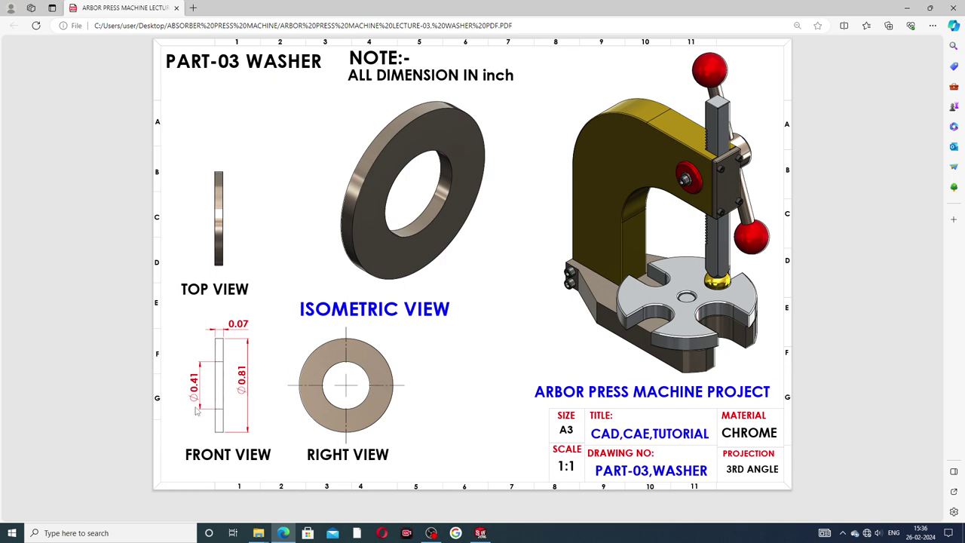
pyautogui.click(479, 532)
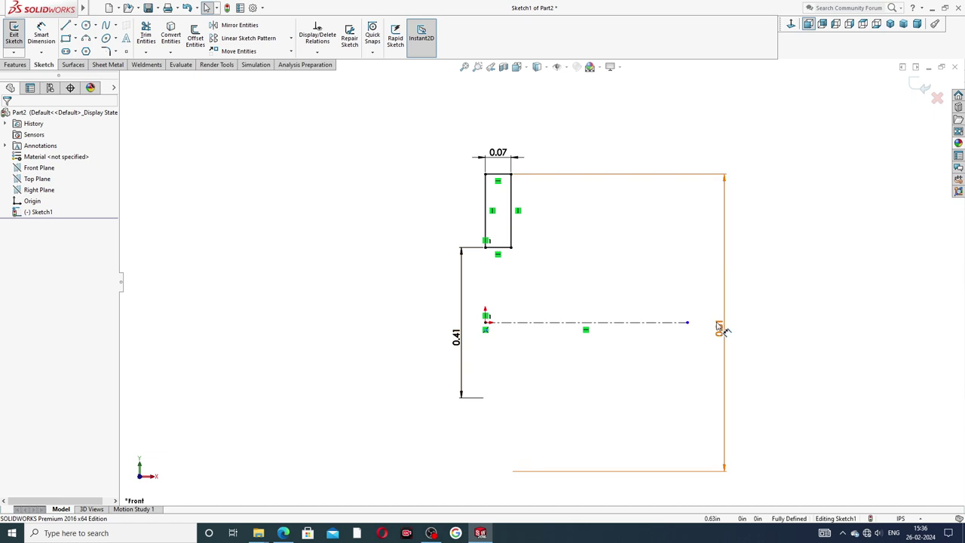
# Revolve Sketch1 360° about centerline Line1 into a solid washer ring.
pyautogui.moveTo(720, 327); pyautogui.dragTo(608, 322)
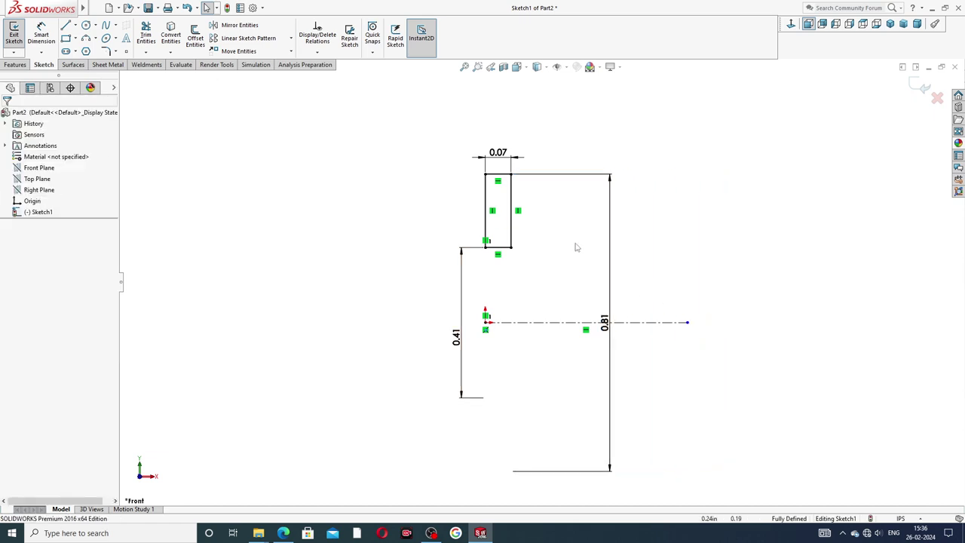
pyautogui.click(15, 65)
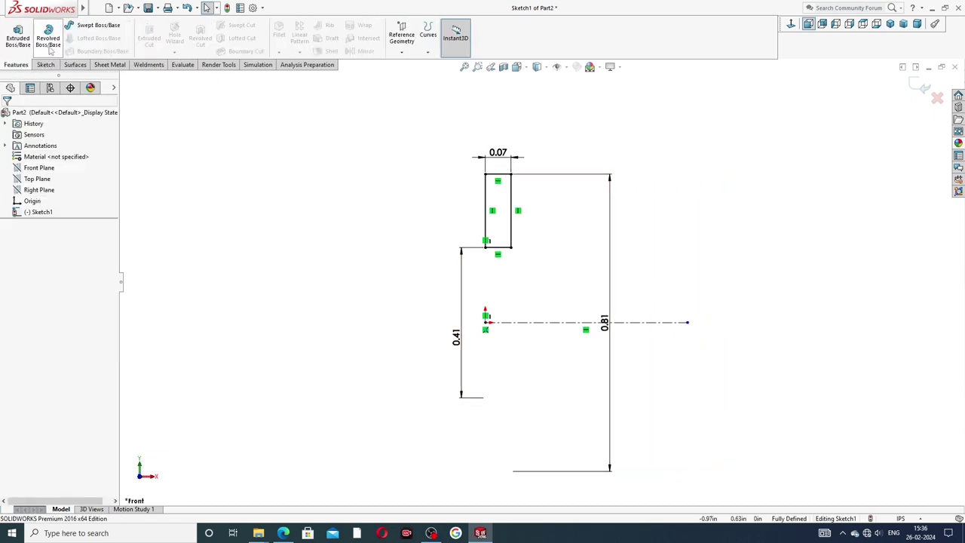
pyautogui.click(50, 44)
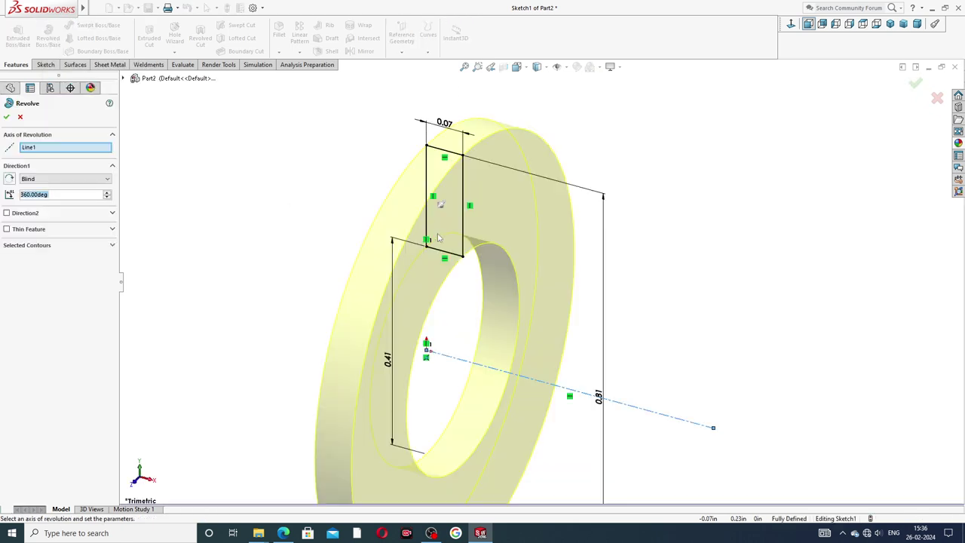
pyautogui.scroll(2, 412, 245)
pyautogui.scroll(2, 571, 203)
pyautogui.scroll(-1, 572, 203)
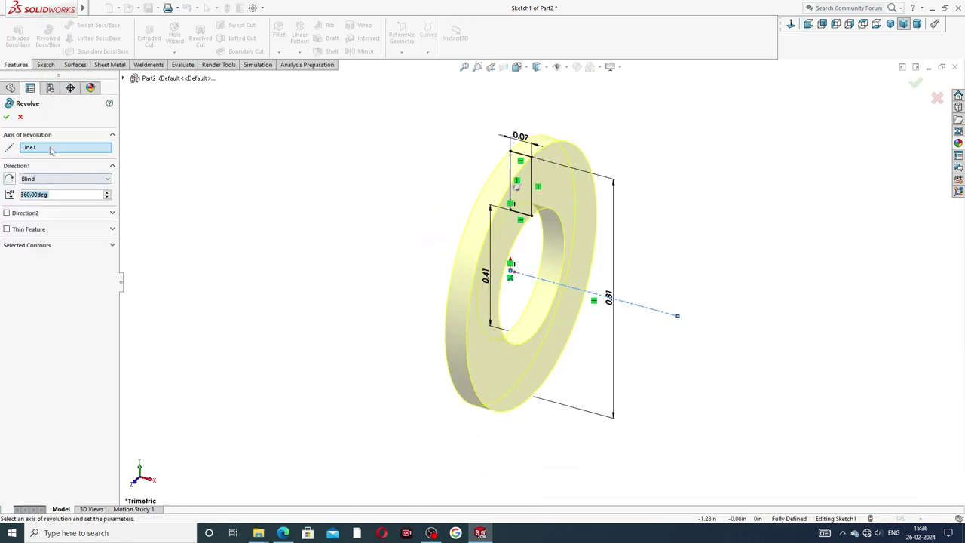
pyautogui.click(6, 117)
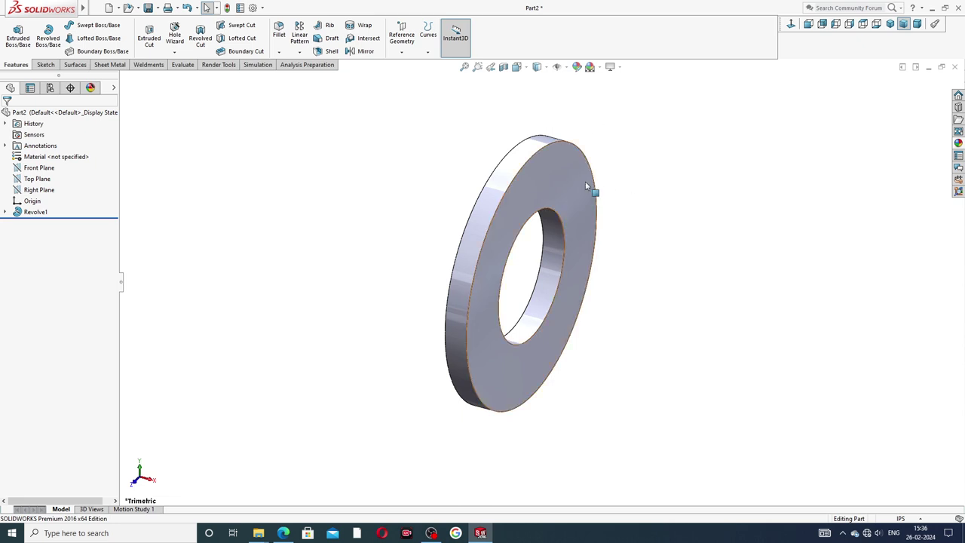
# Apply the polished nickel appearance to the washer and zoom to fit it.
pyautogui.click(958, 142)
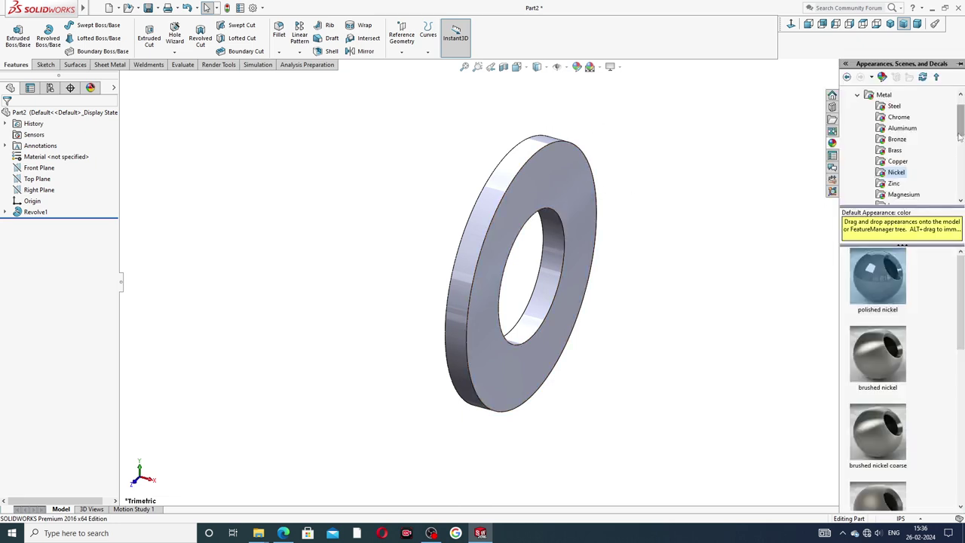
pyautogui.click(960, 94)
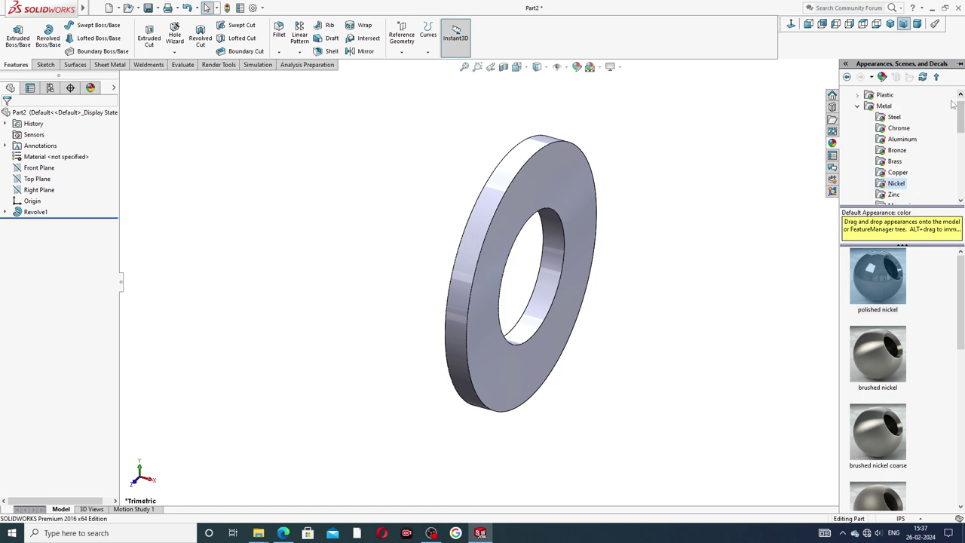
pyautogui.scroll(1, 961, 103)
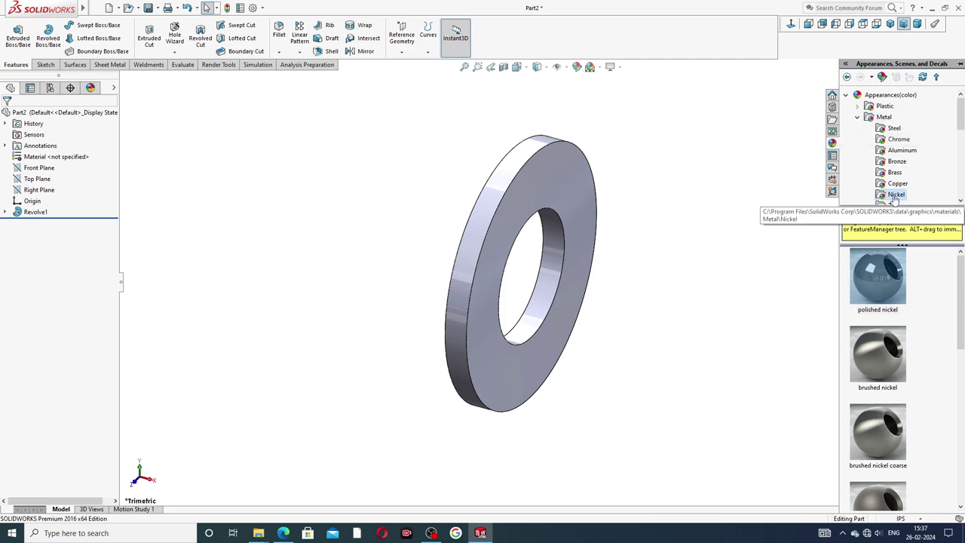
pyautogui.doubleClick(879, 278)
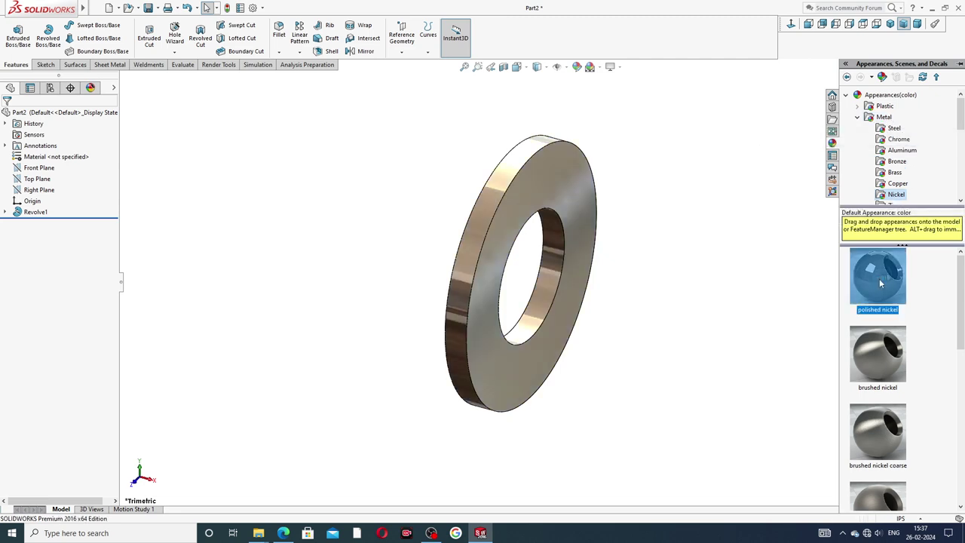
pyautogui.moveTo(752, 262)
pyautogui.mouseDown(button='middle')
pyautogui.moveTo(676, 228)
pyautogui.moveTo(741, 211)
pyautogui.moveTo(608, 224)
pyautogui.moveTo(656, 250)
pyautogui.moveTo(635, 258)
pyautogui.moveTo(574, 245)
pyautogui.moveTo(555, 233)
pyautogui.moveTo(588, 211)
pyautogui.moveTo(661, 204)
pyautogui.moveTo(593, 209)
pyautogui.moveTo(577, 193)
pyautogui.moveTo(592, 248)
pyautogui.mouseUp(button='middle')
pyautogui.press('f')
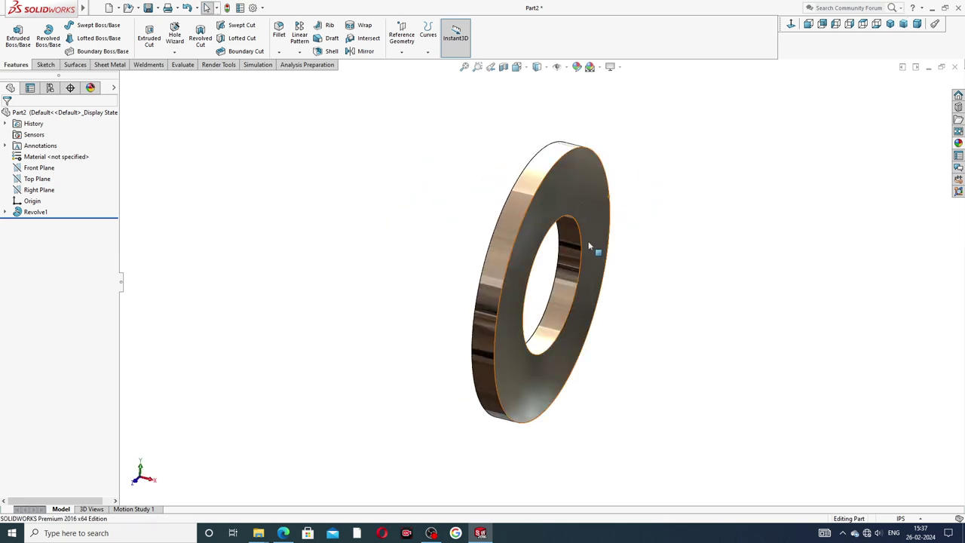
pyautogui.scroll(2, 641, 230)
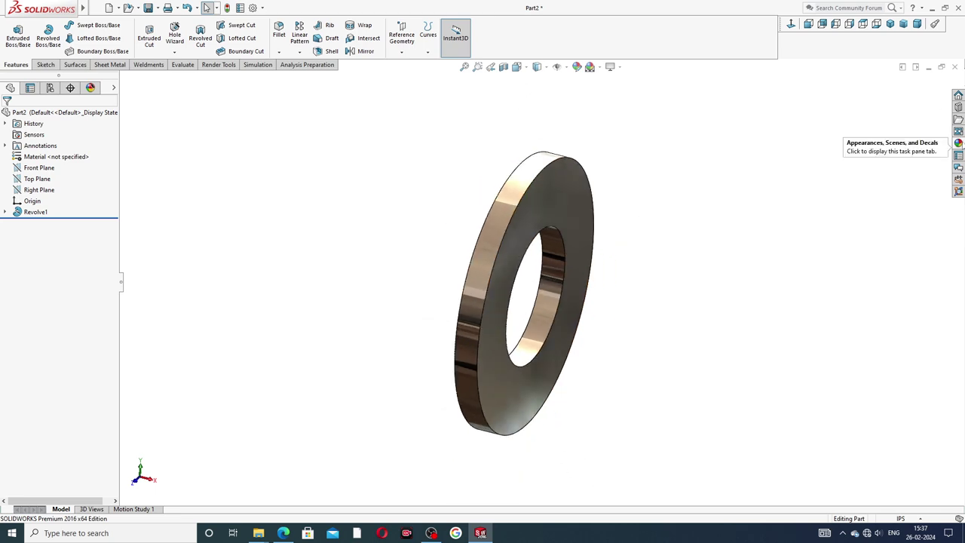
# Browse the Metal appearances, previewing Chrome, and reselect polished nickel.
pyautogui.click(958, 142)
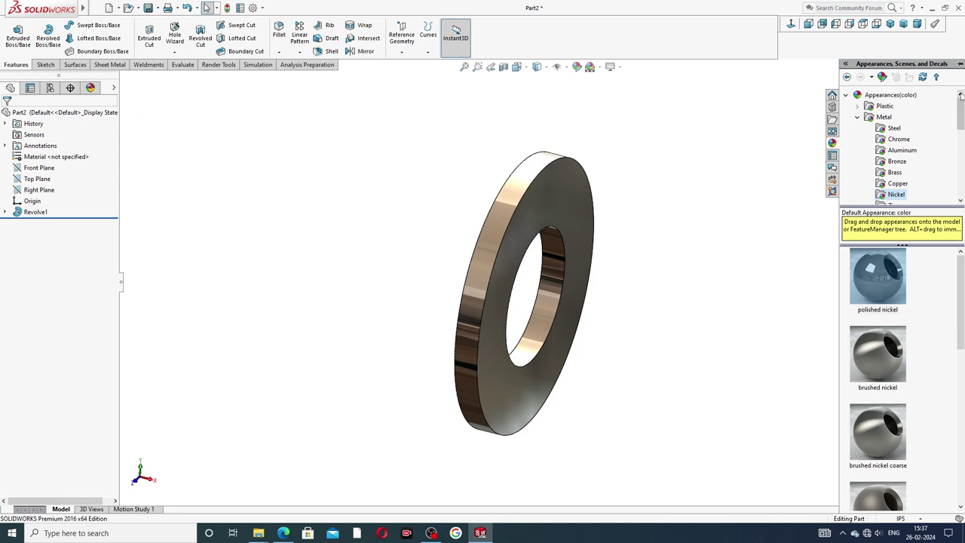
pyautogui.doubleClick(896, 95)
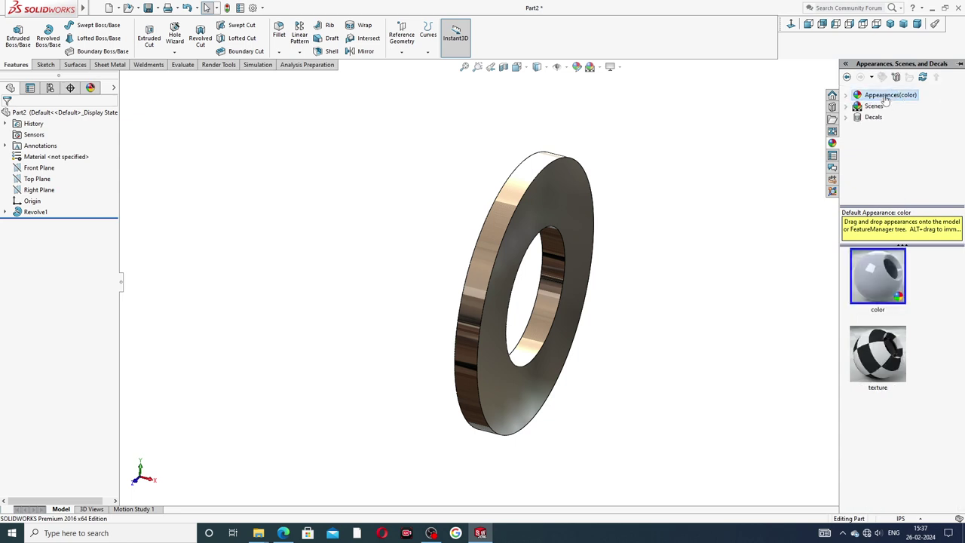
pyautogui.doubleClick(886, 98)
pyautogui.doubleClick(883, 118)
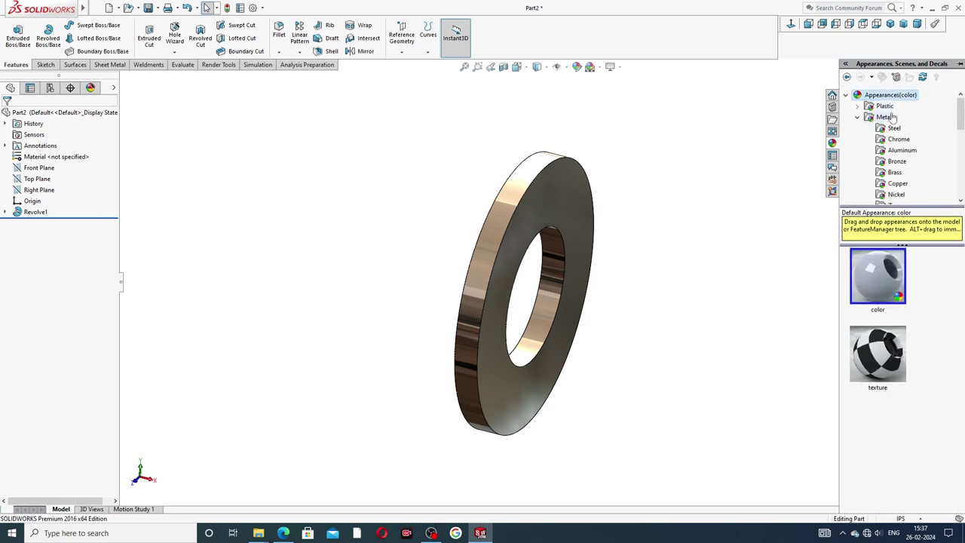
pyautogui.doubleClick(885, 117)
pyautogui.doubleClick(884, 117)
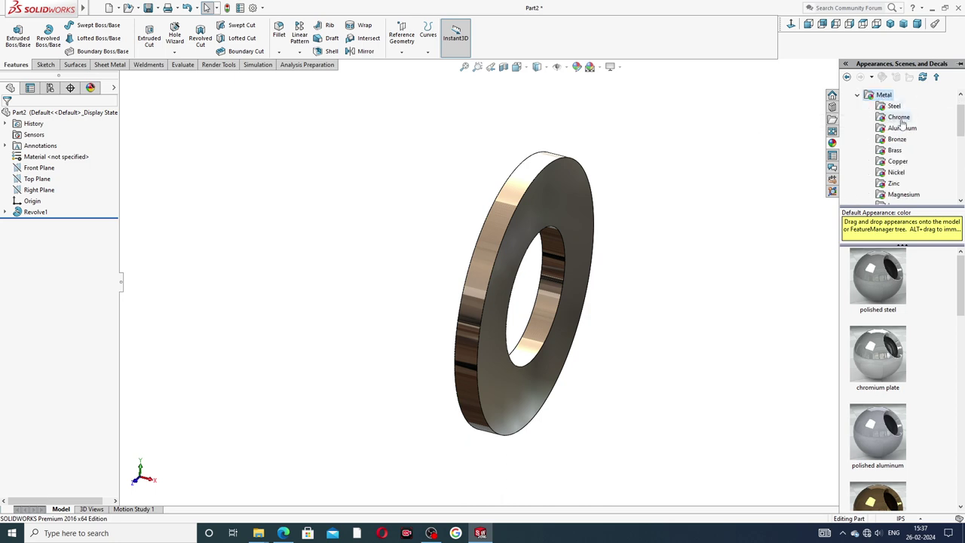
pyautogui.click(900, 118)
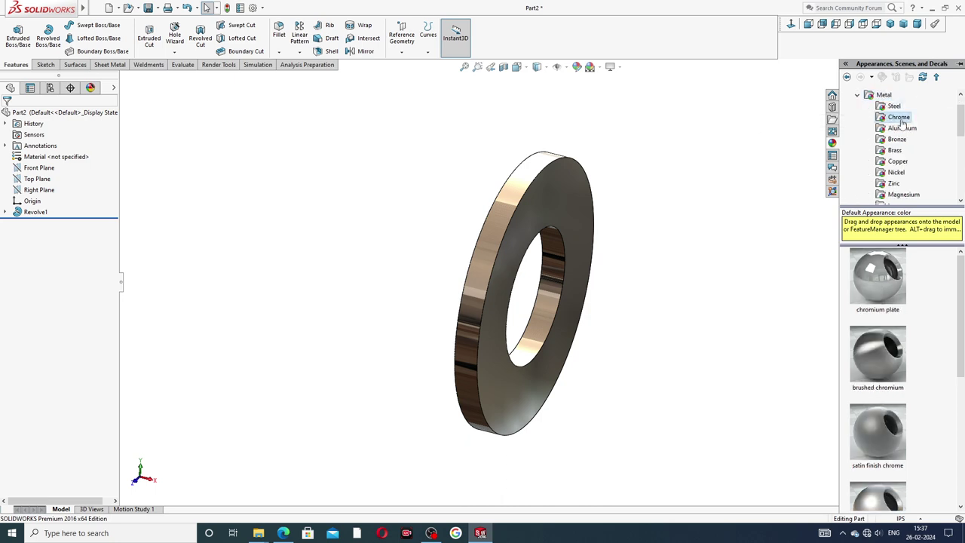
pyautogui.click(897, 173)
pyautogui.click(878, 278)
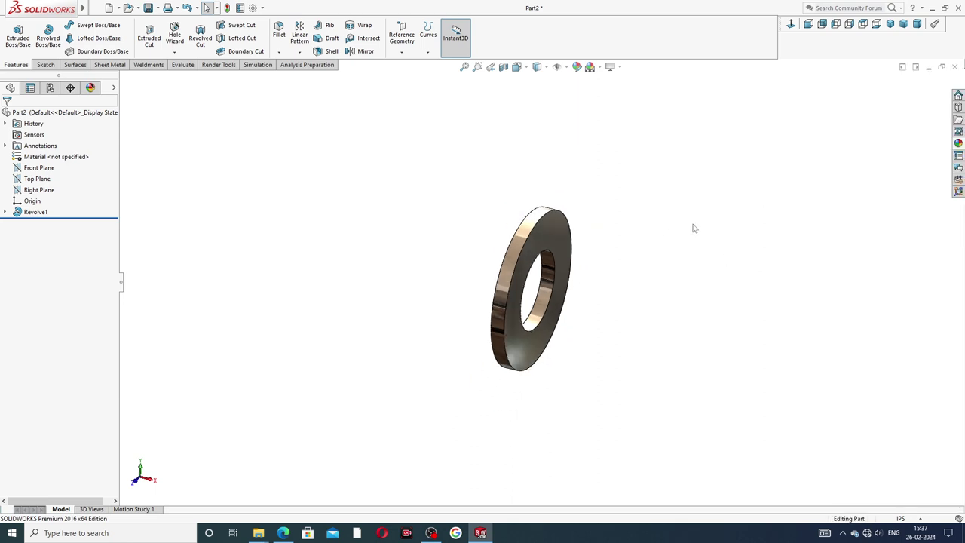
# Orbit and zoom the washer face-on, then bring up the reference drawing PDF in Edge.
pyautogui.moveTo(692, 226)
pyautogui.mouseDown(button='middle')
pyautogui.moveTo(603, 234)
pyautogui.moveTo(702, 384)
pyautogui.moveTo(670, 330)
pyautogui.moveTo(683, 335)
pyautogui.moveTo(613, 161)
pyautogui.moveTo(591, 261)
pyautogui.moveTo(547, 284)
pyautogui.mouseUp(button='middle')
pyautogui.scroll(-2, 547, 283)
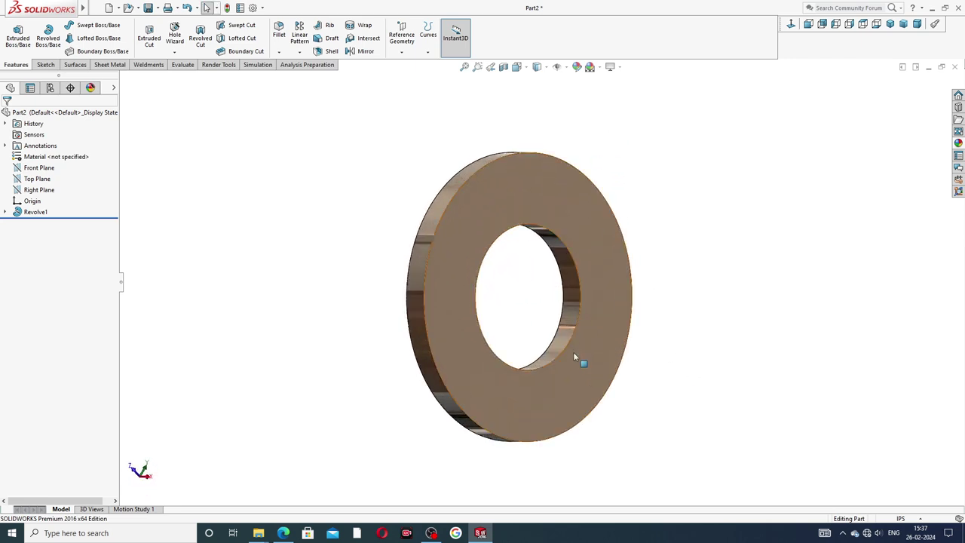
pyautogui.scroll(-2, 573, 353)
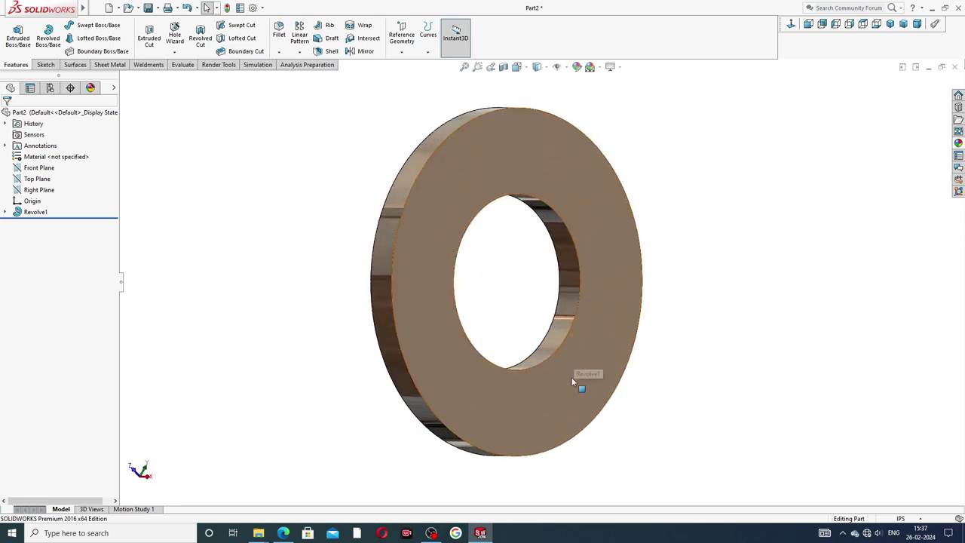
pyautogui.click(282, 533)
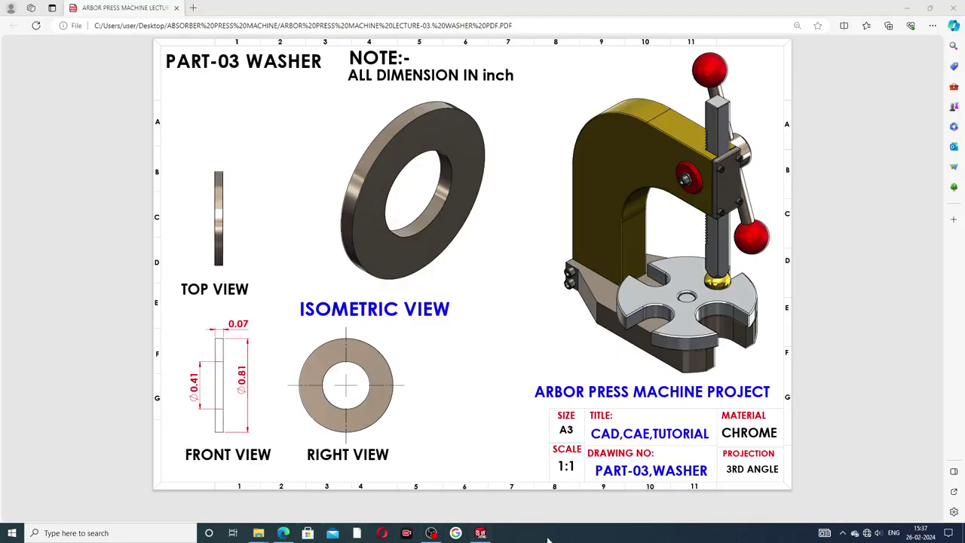